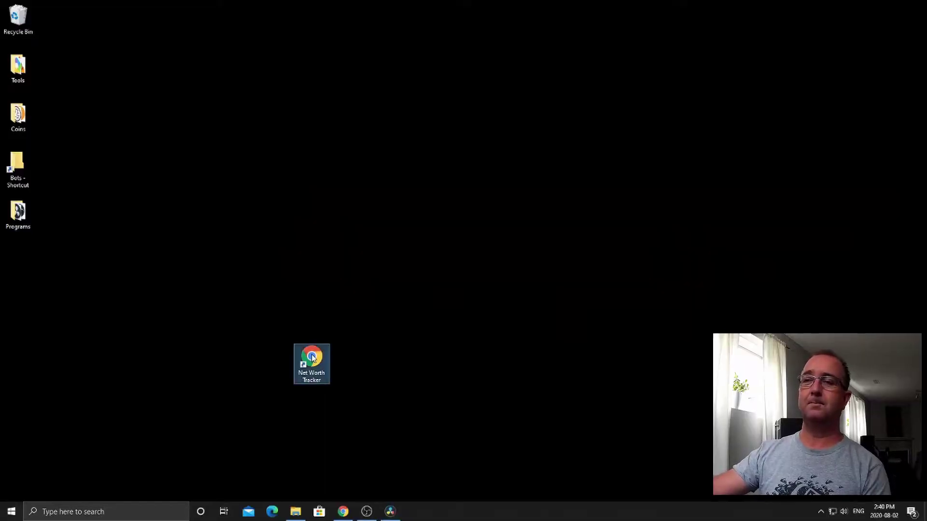
Step: Open the Net Worth Tracker spreadsheet, close two duplicate copies, and view the Instructions sheet
double_click(312, 357)
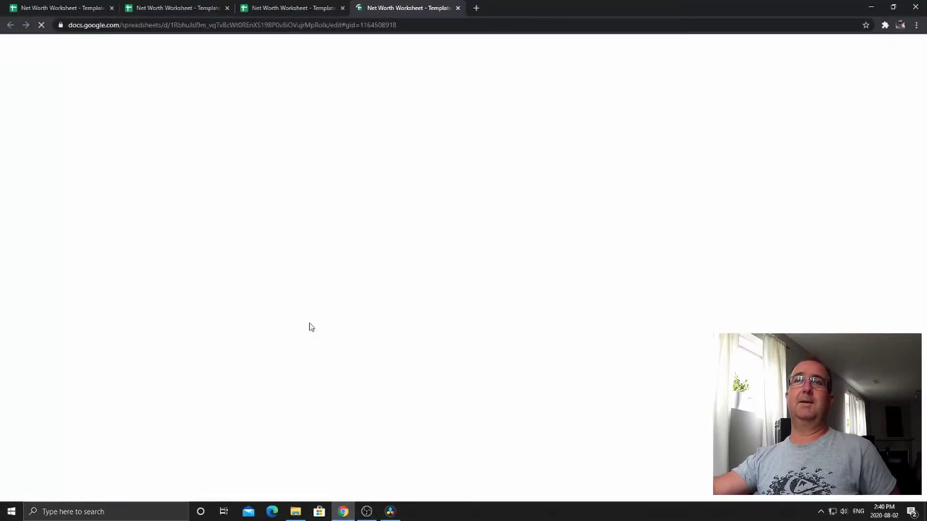
left_click(342, 8)
left_click(111, 8)
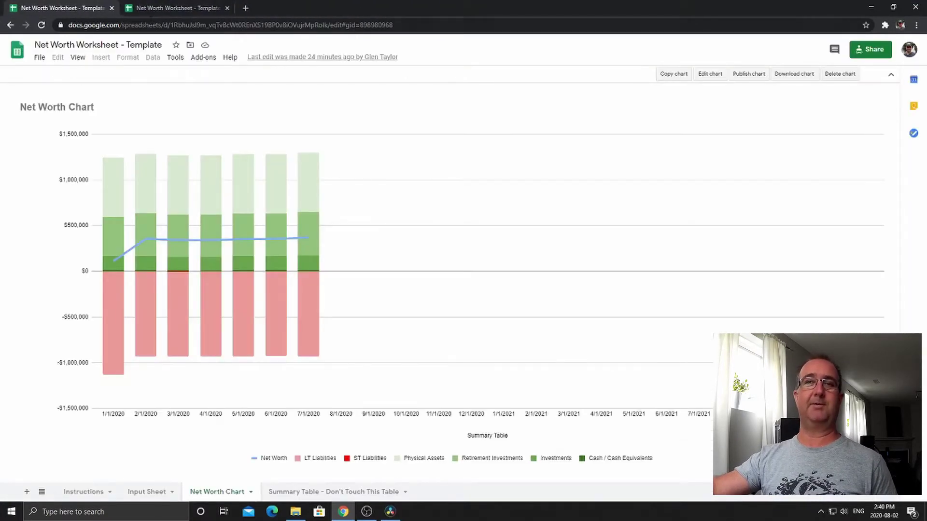
left_click(164, 9)
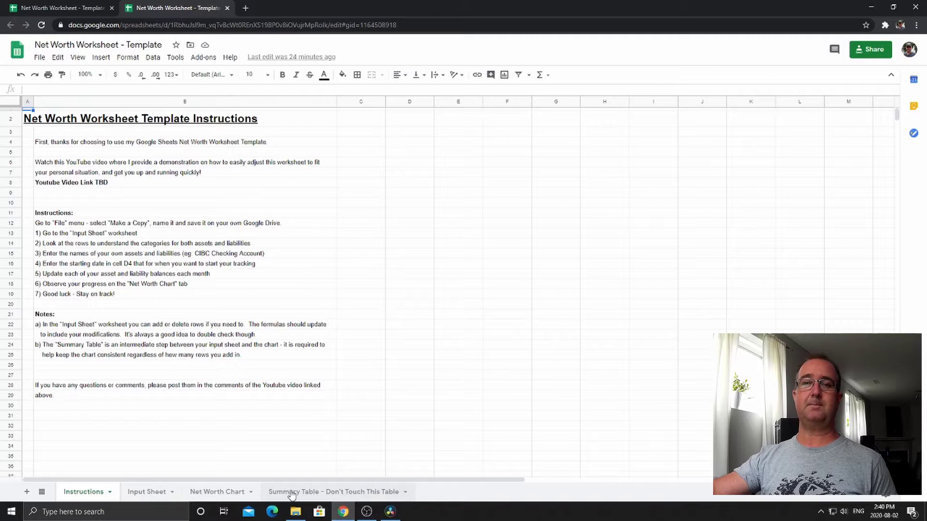
Step: Show the Input Sheet at 125% zoom and check the month date formulas in D1 and E1
left_click(140, 494)
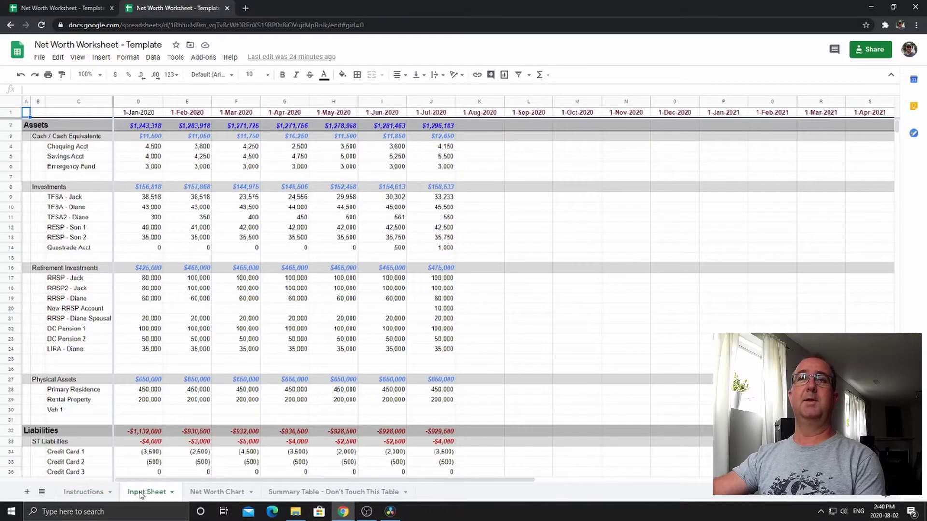
left_click(150, 115)
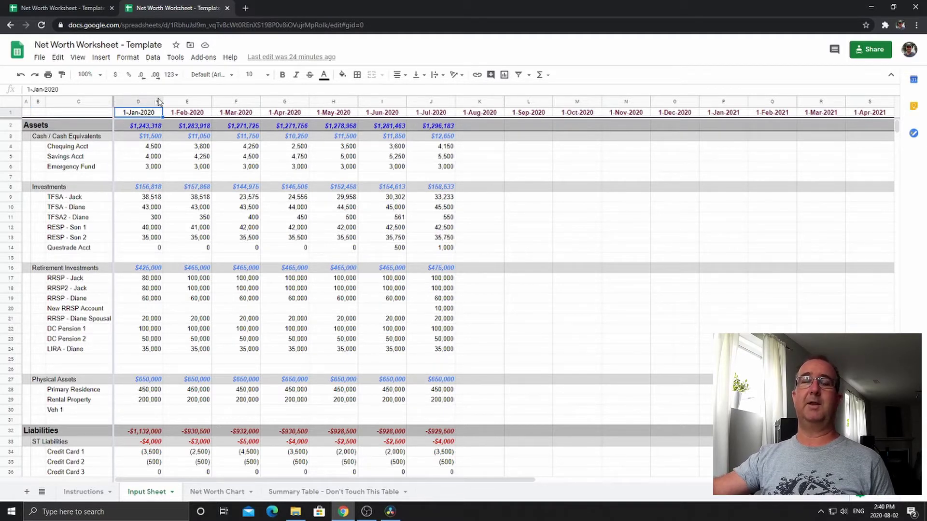
left_click(90, 75)
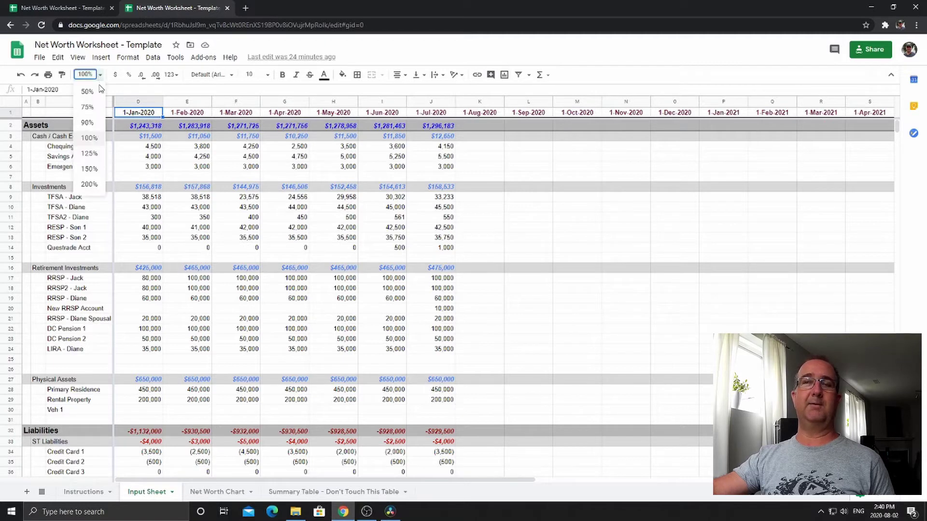
left_click(88, 107)
left_click(100, 75)
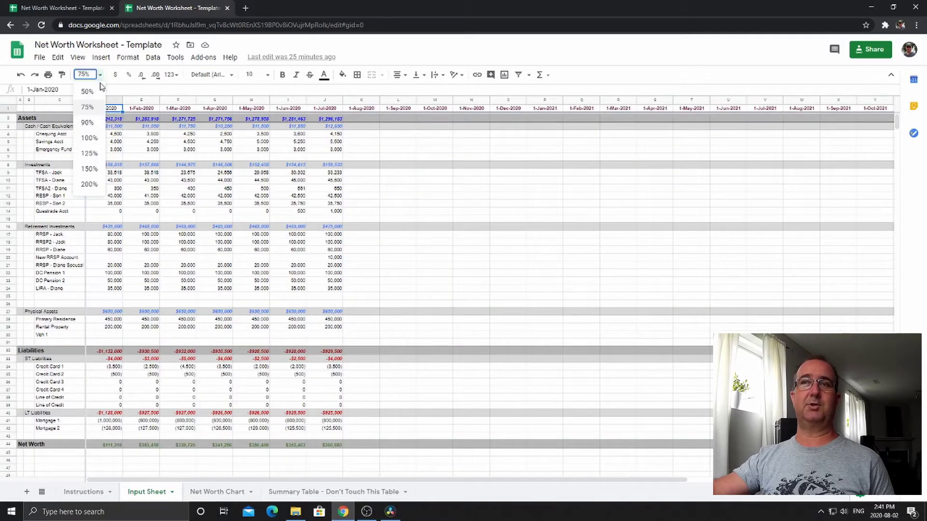
left_click(89, 153)
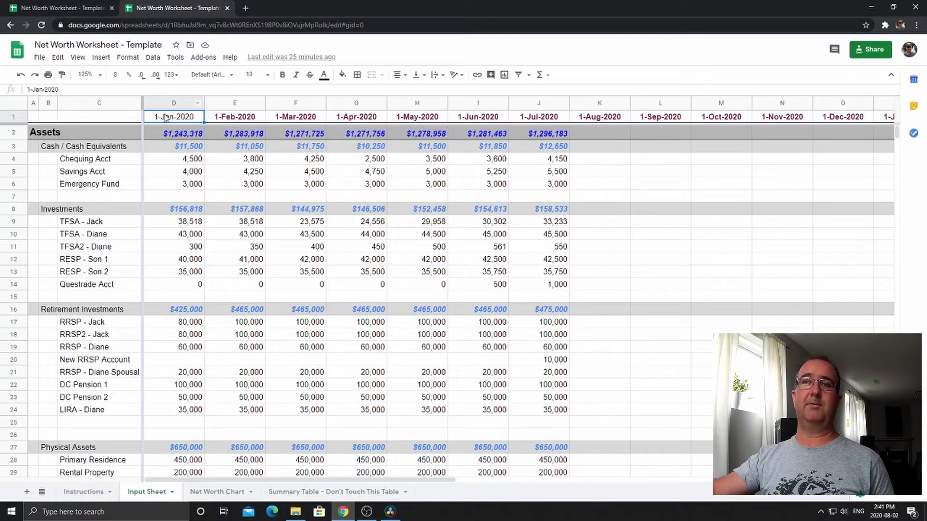
left_click(240, 118)
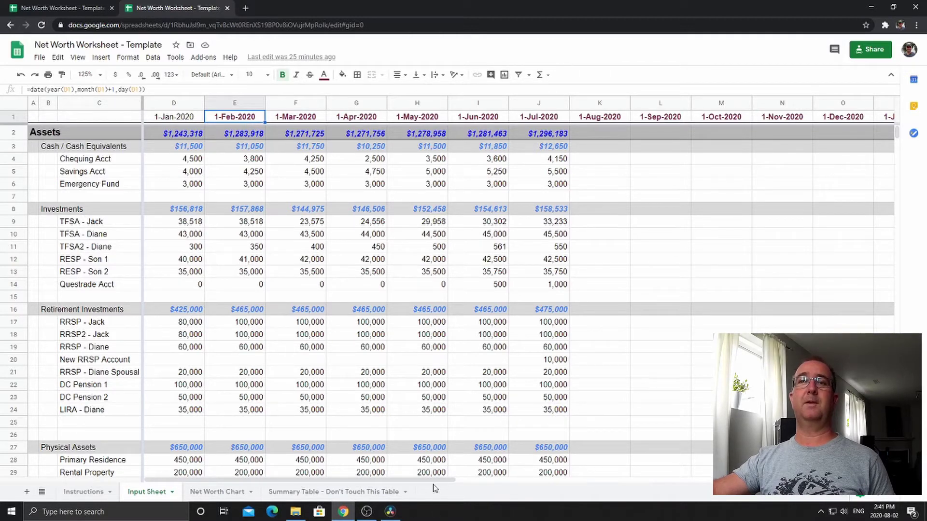
mouse_move(435, 482)
left_mouse_down()
mouse_move(710, 469)
mouse_move(432, 471)
left_mouse_up()
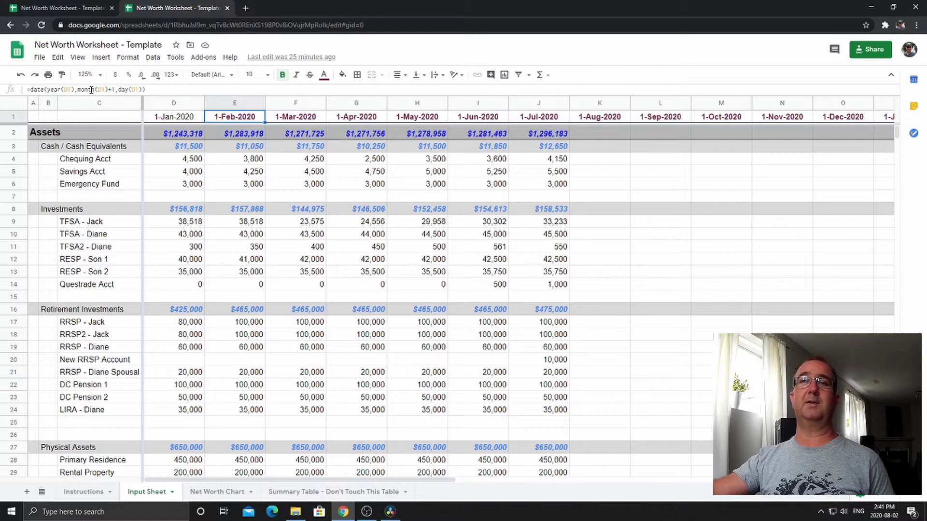
left_click_drag(102, 91, 116, 91)
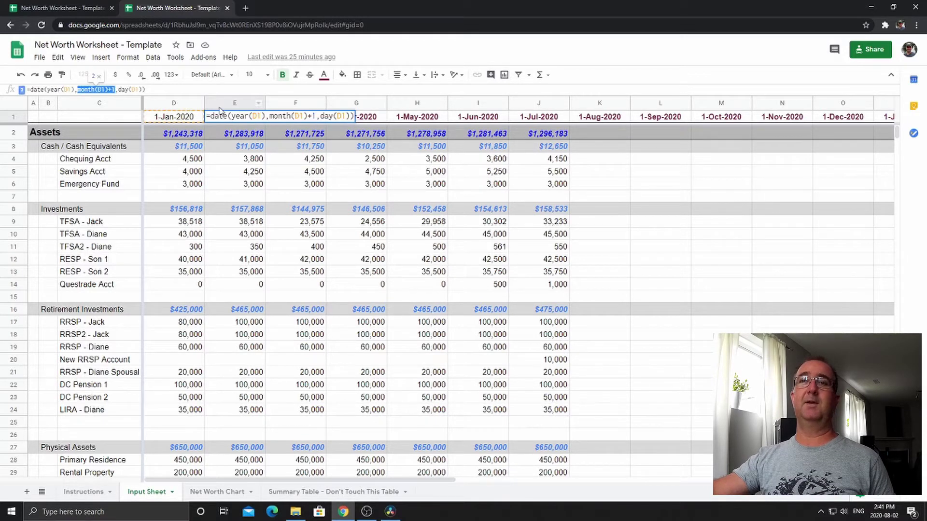
key("Escape")
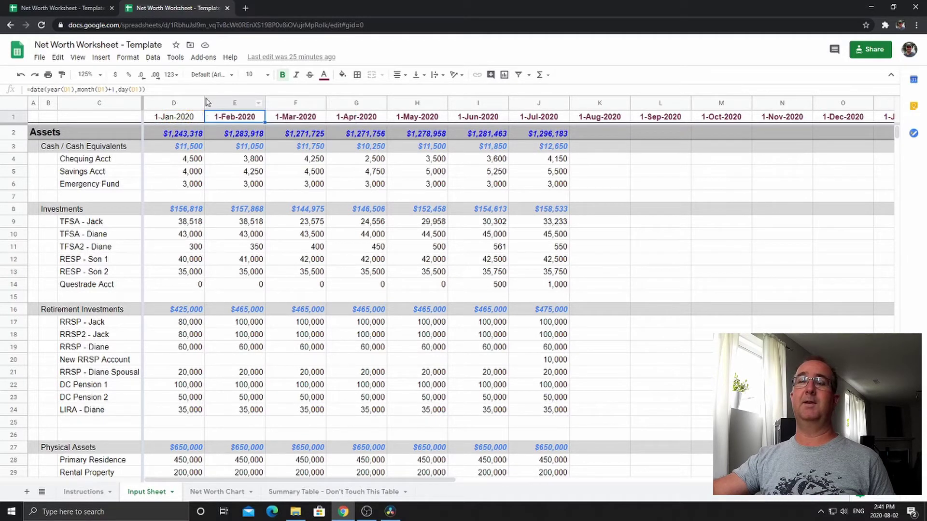
left_click(112, 90)
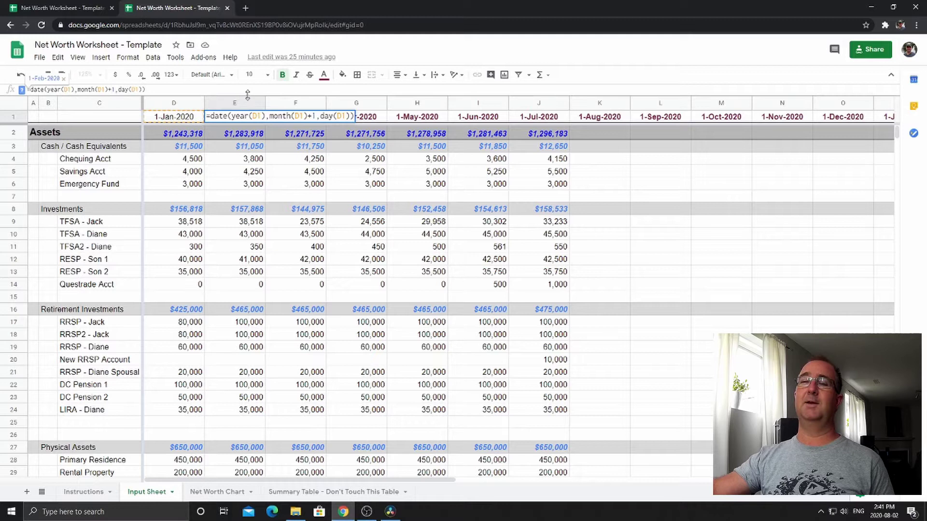
key("Escape")
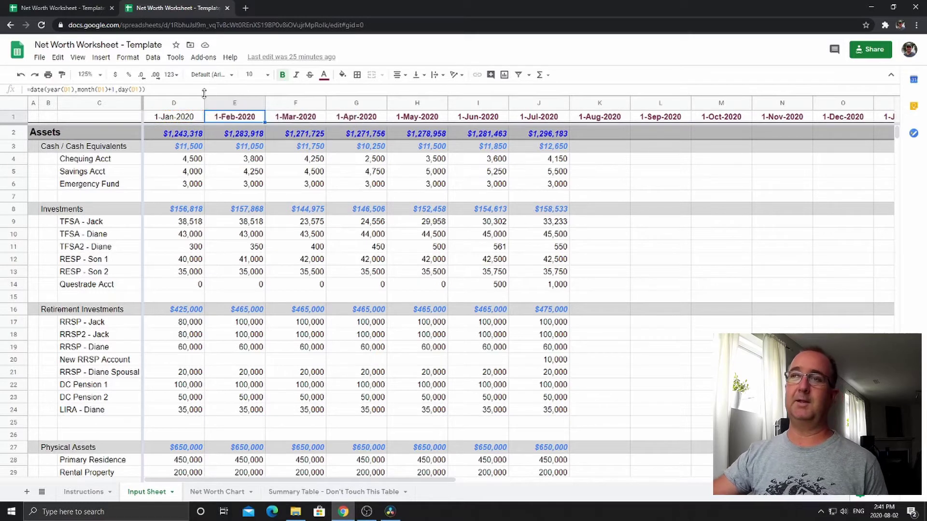
left_click(38, 136)
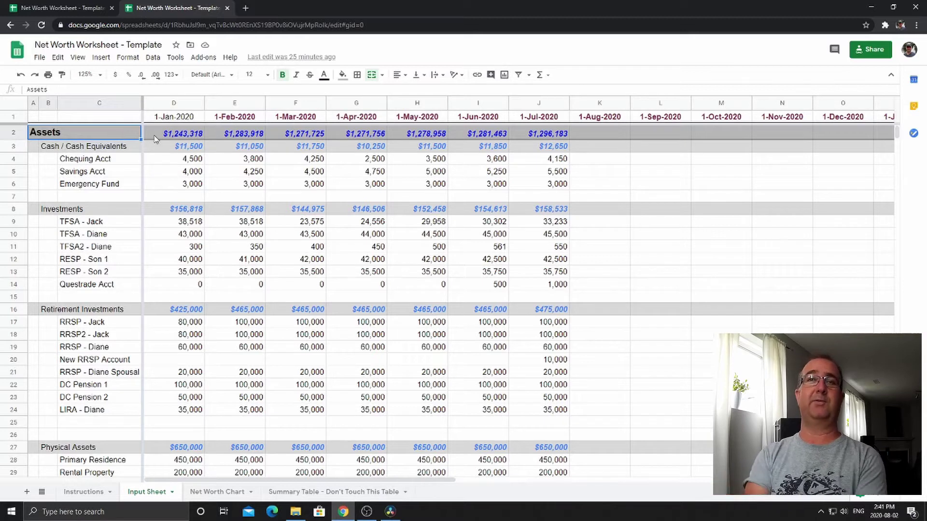
key("shift+space")
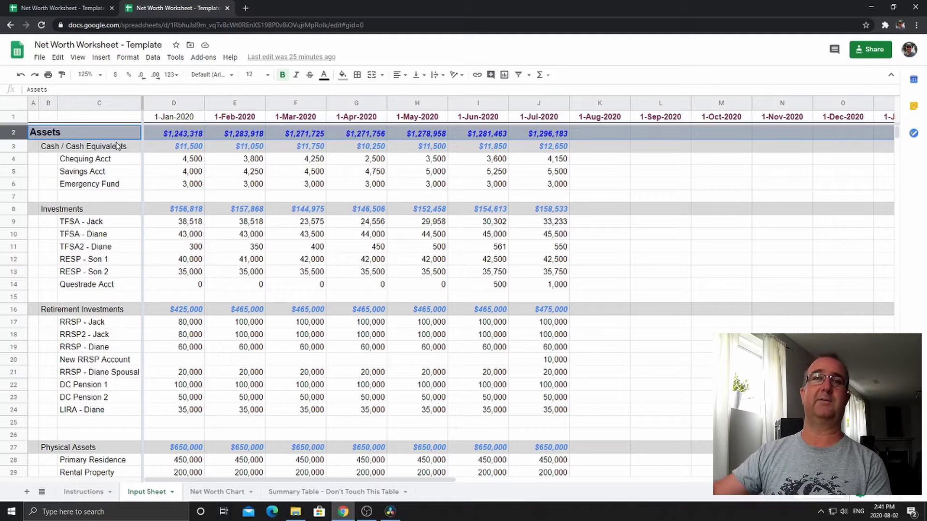
scroll(100, 202, "down", 3)
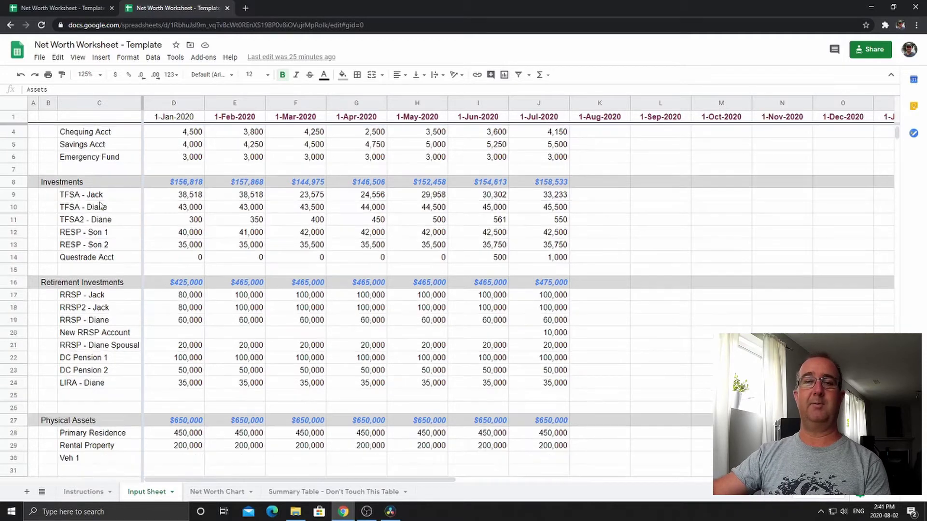
left_click(19, 355)
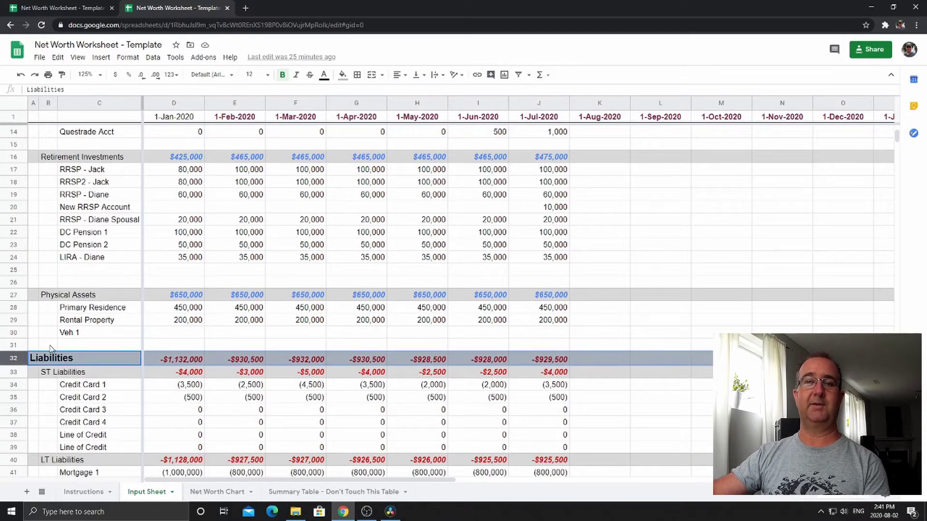
scroll(24, 343, "down", 4)
left_click(13, 361)
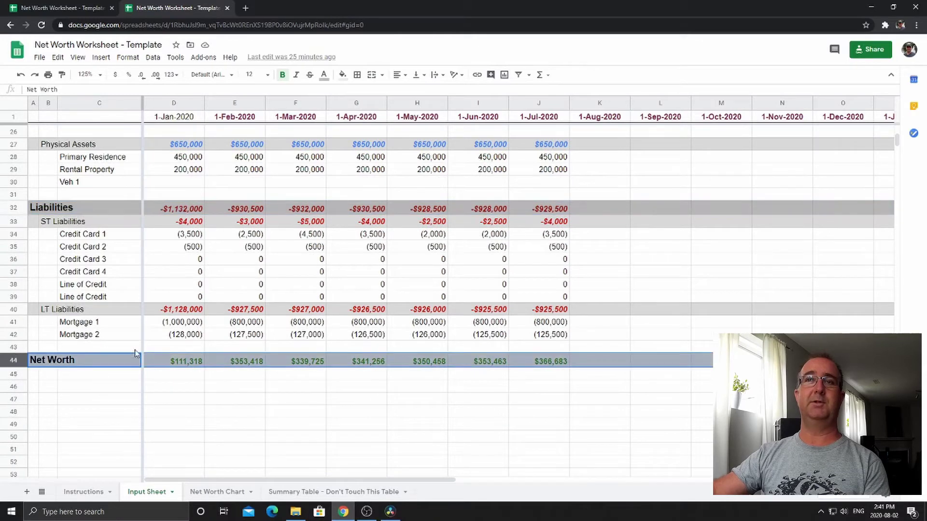
scroll(177, 341, "up", 8)
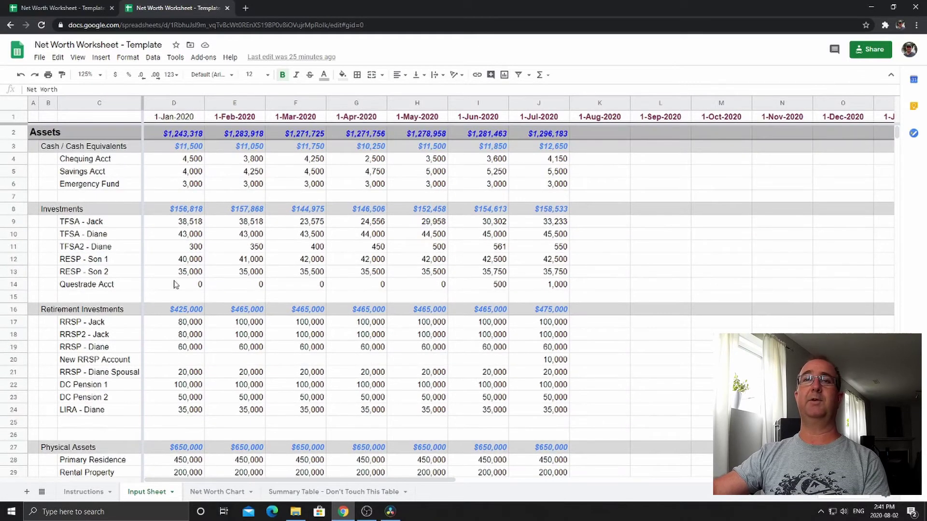
left_click(183, 135)
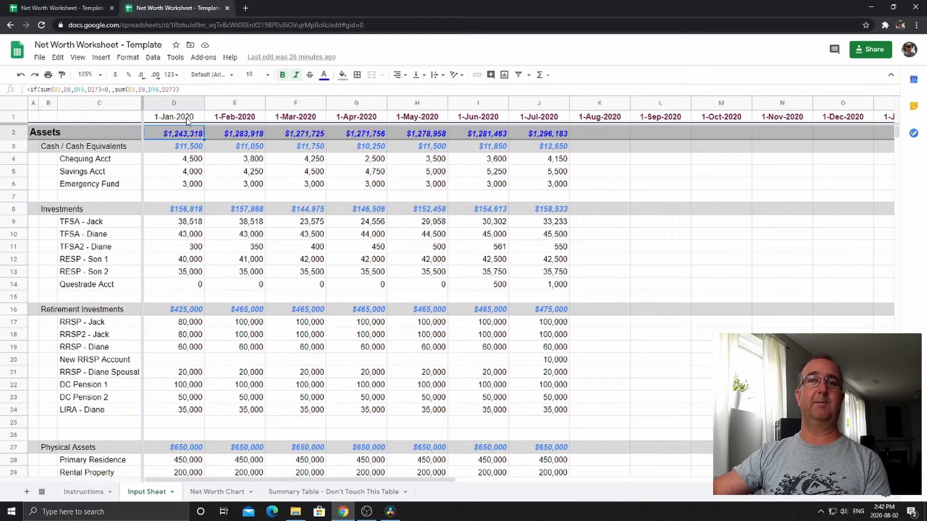
left_click(46, 151)
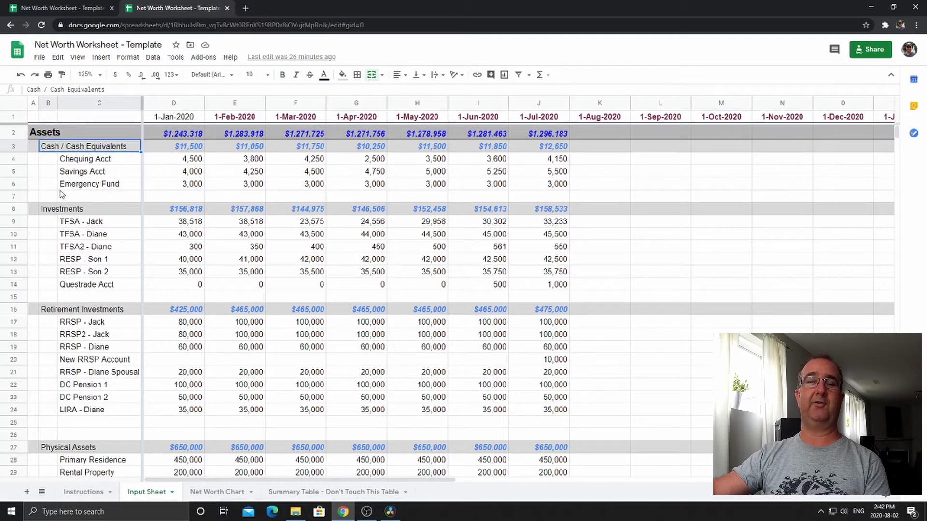
left_click_drag(63, 162, 83, 165)
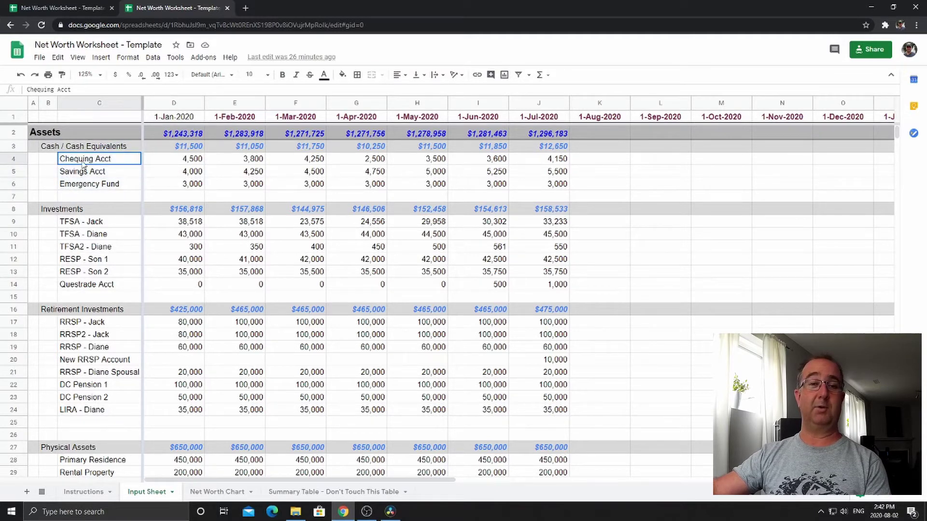
left_click(98, 187)
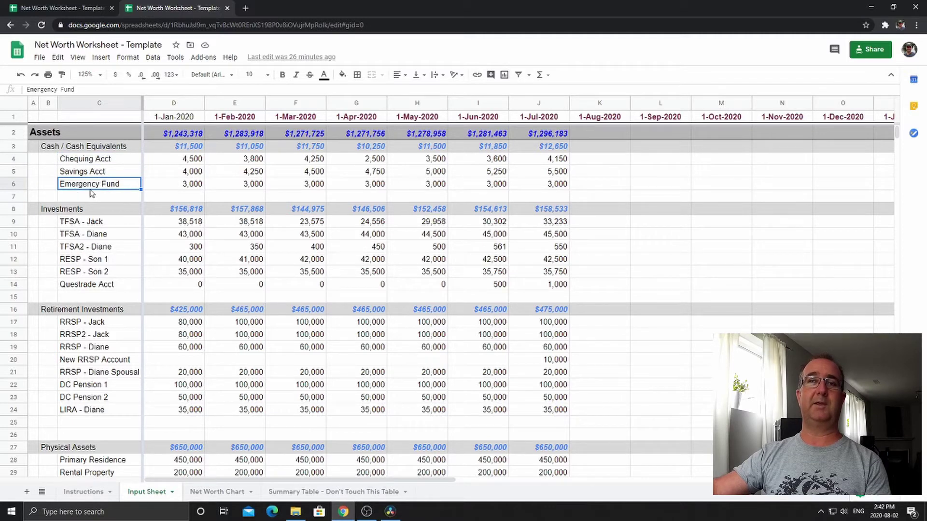
left_click(187, 162)
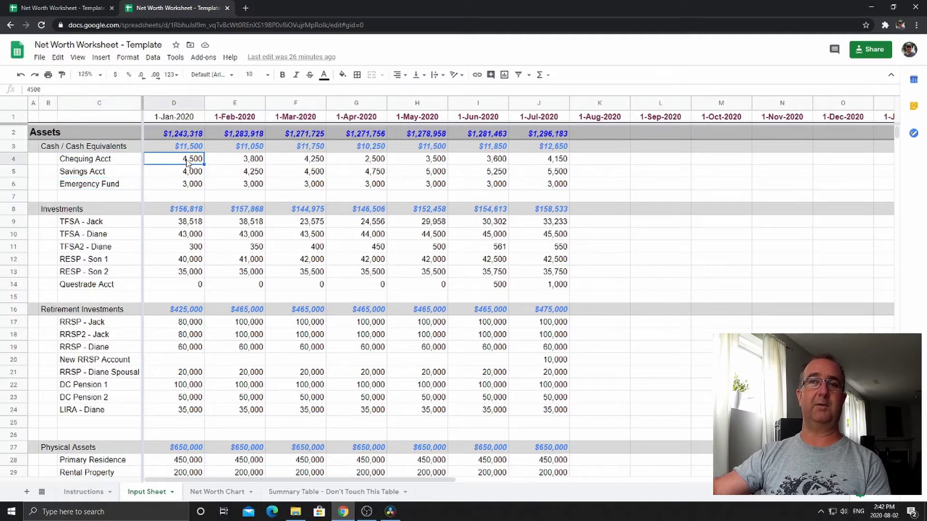
left_click_drag(187, 162, 191, 188)
left_click(192, 175)
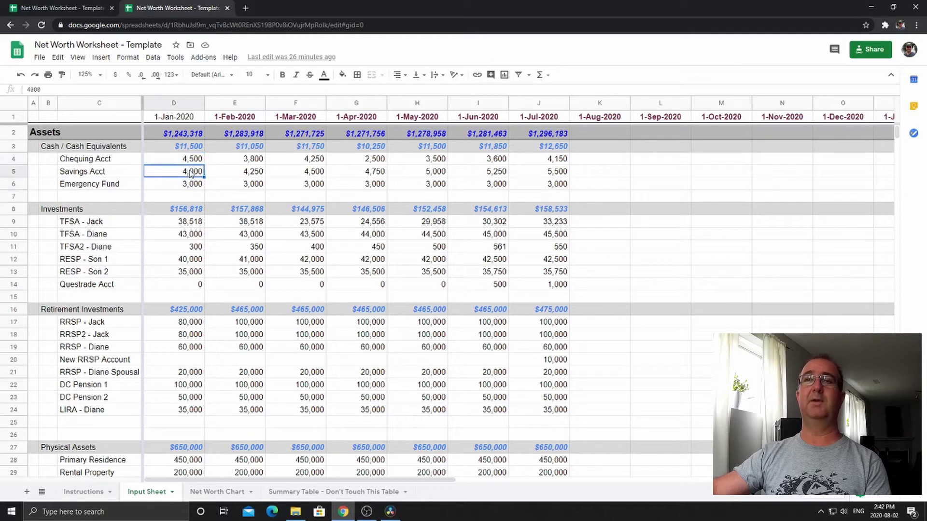
left_click(187, 186)
left_click(193, 149)
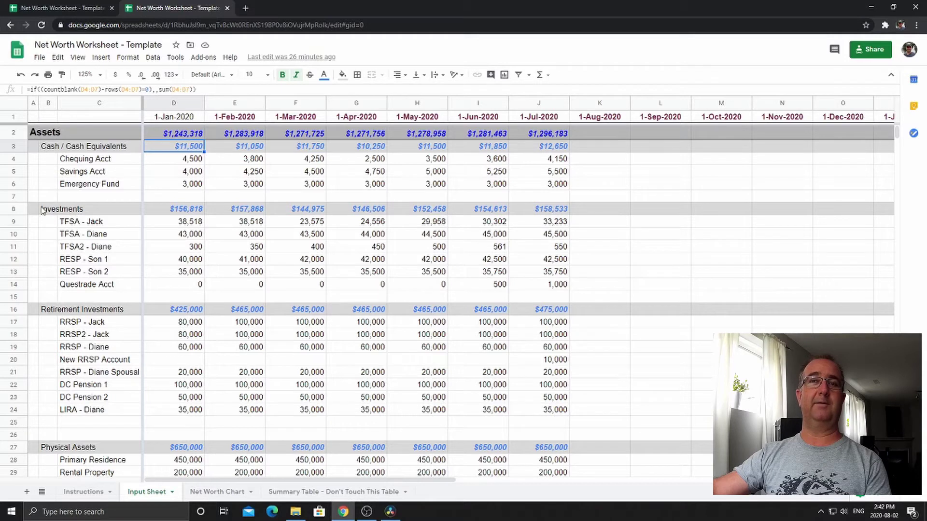
left_click_drag(36, 209, 119, 298)
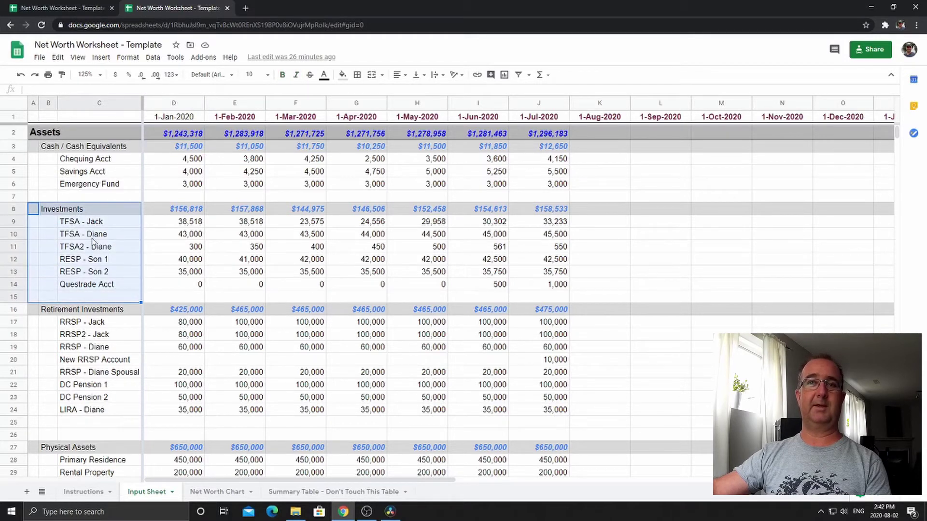
left_click(88, 224)
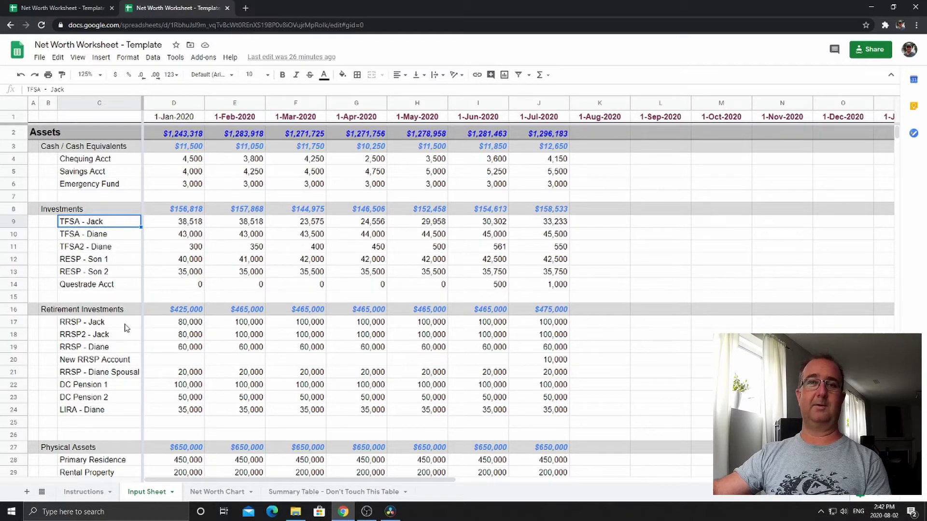
left_click(45, 310)
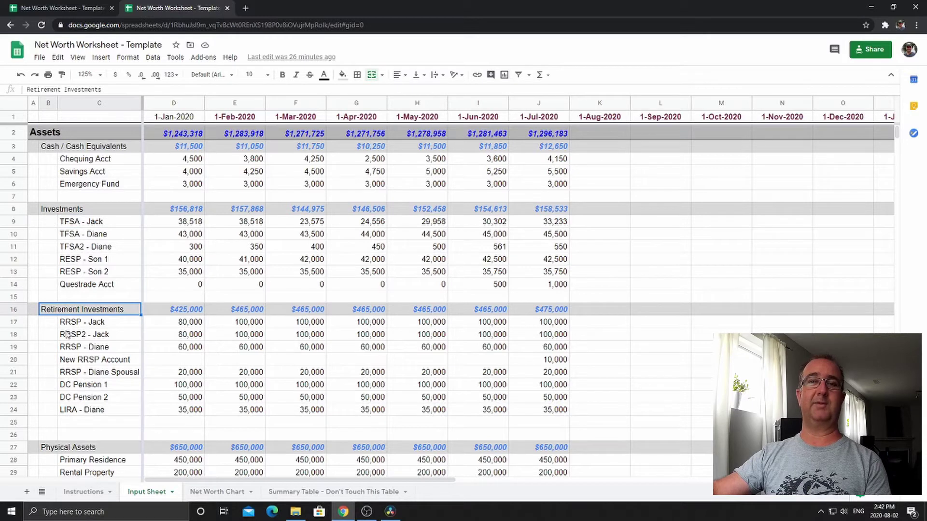
left_click_drag(46, 319, 61, 434)
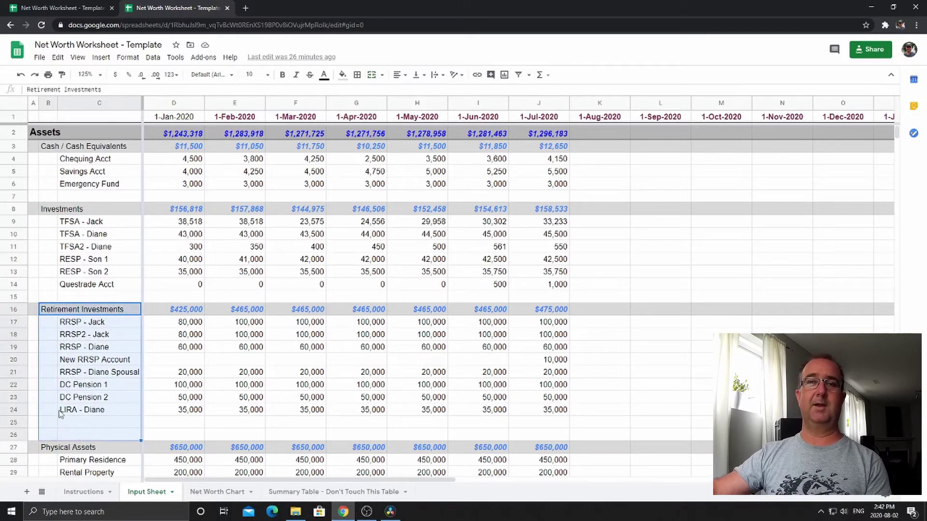
left_click(76, 325)
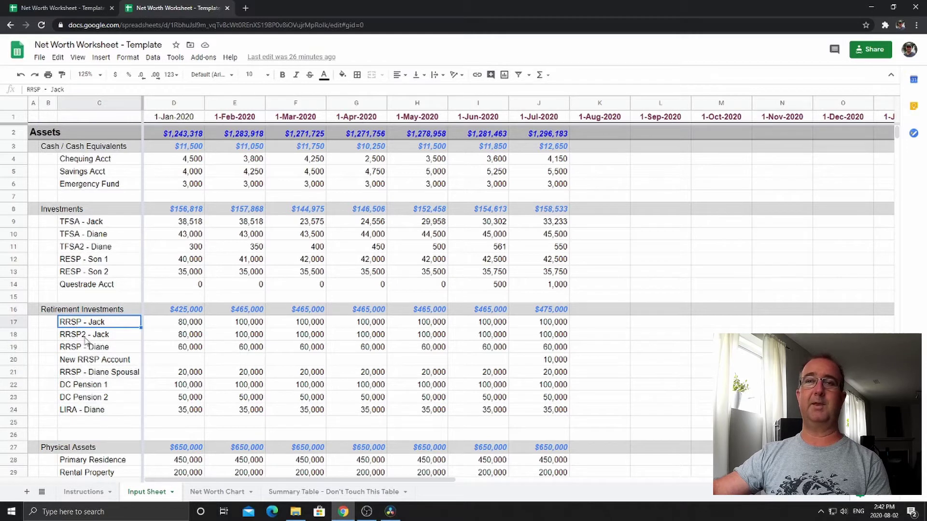
left_click(87, 337)
left_click(83, 349)
left_click(78, 363)
left_click(76, 375)
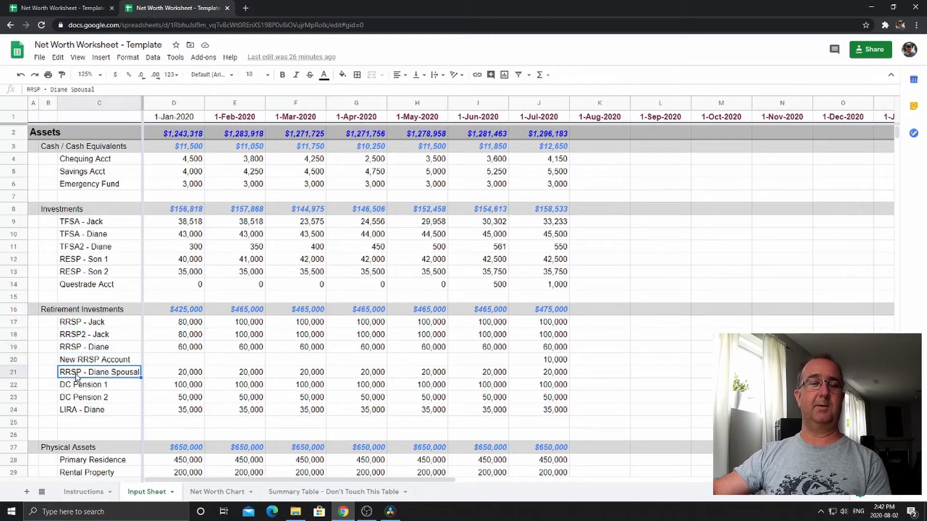
left_click(76, 386)
left_click(76, 399)
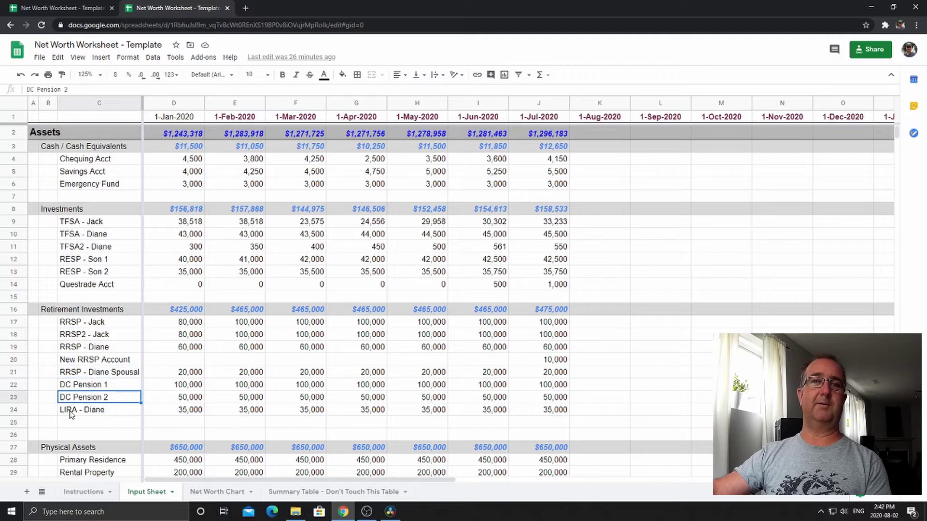
left_click(75, 410)
left_click(67, 324)
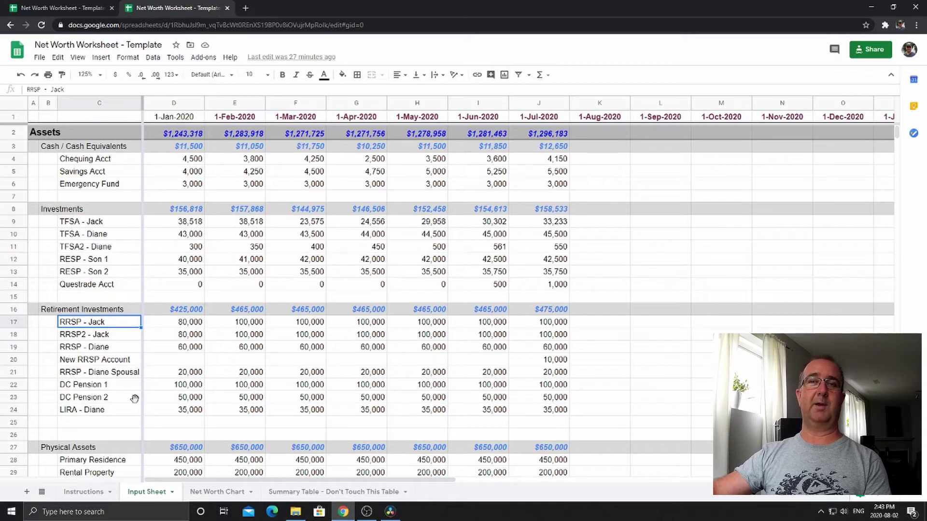
left_click(79, 386)
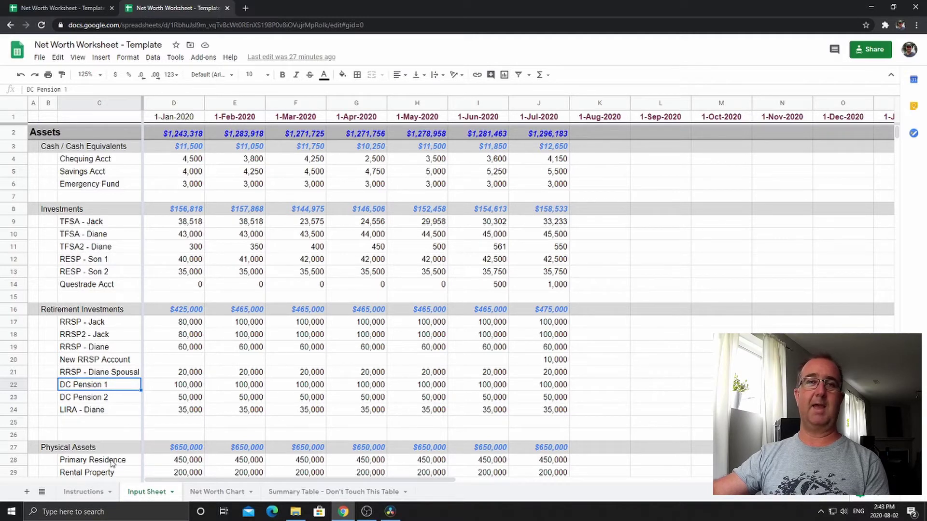
left_click(81, 399)
left_click(78, 409)
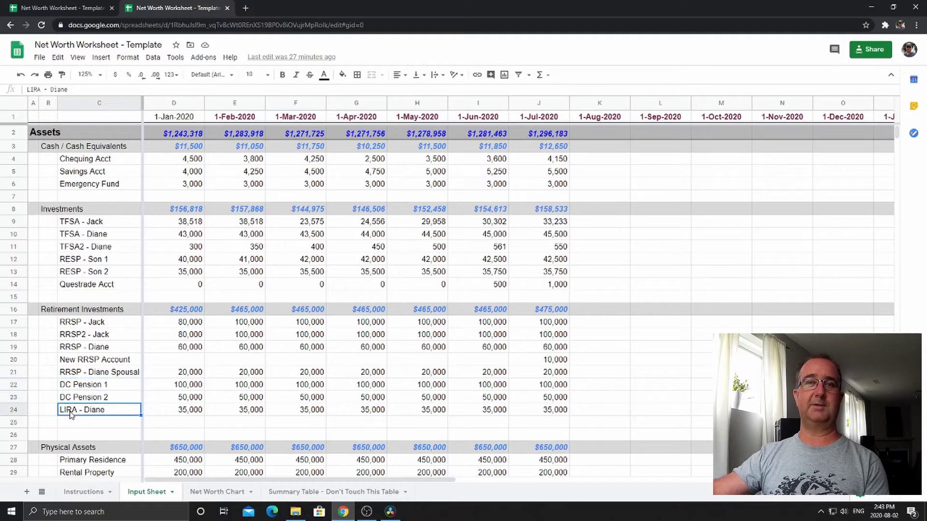
left_click(82, 373)
left_click(68, 412)
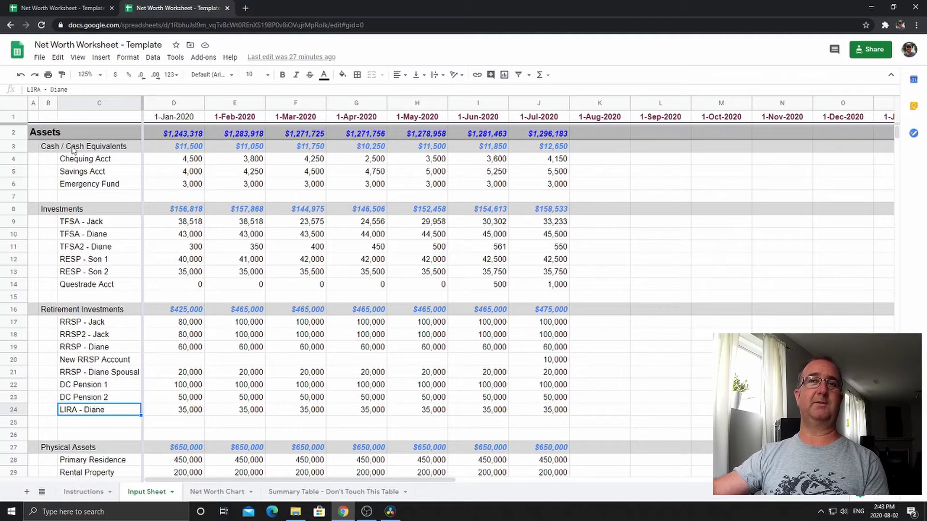
left_click_drag(81, 147, 95, 422)
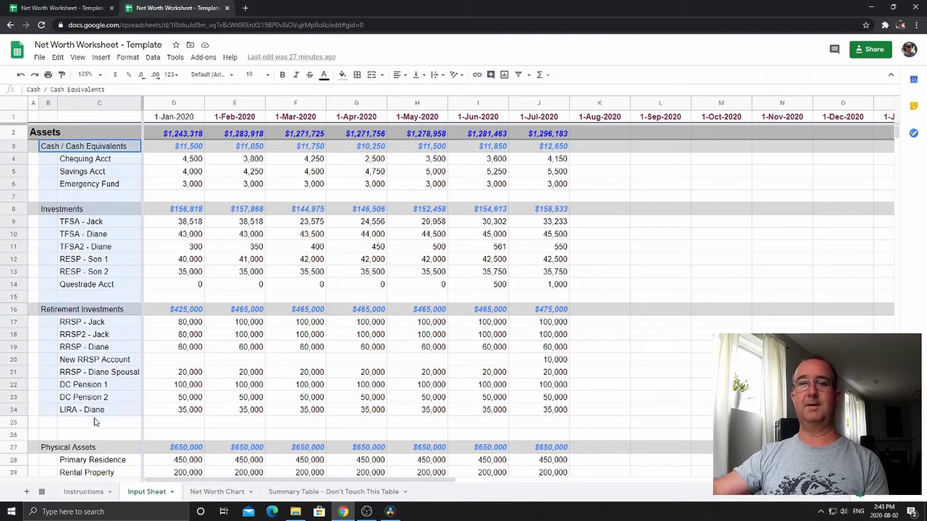
left_click(67, 150)
left_click(62, 210)
left_click(71, 312)
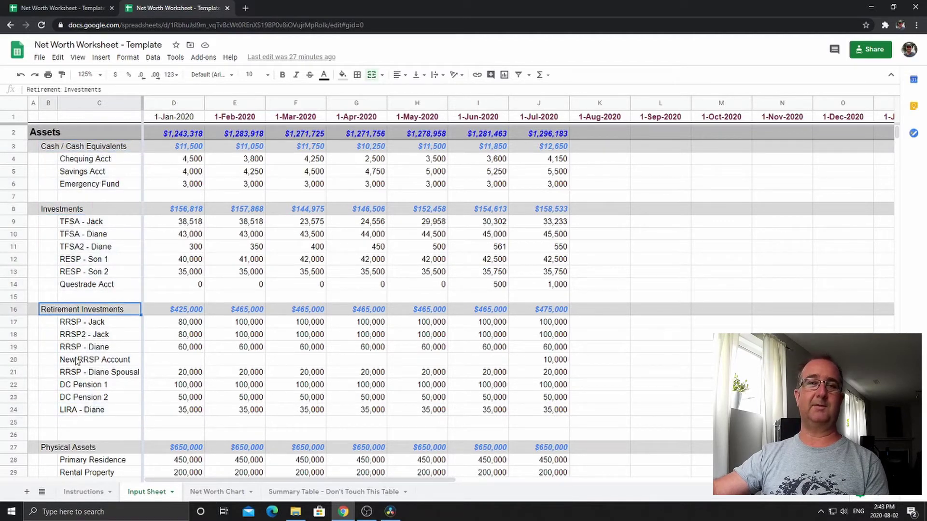
scroll(75, 338, "down", 3)
left_click(48, 323)
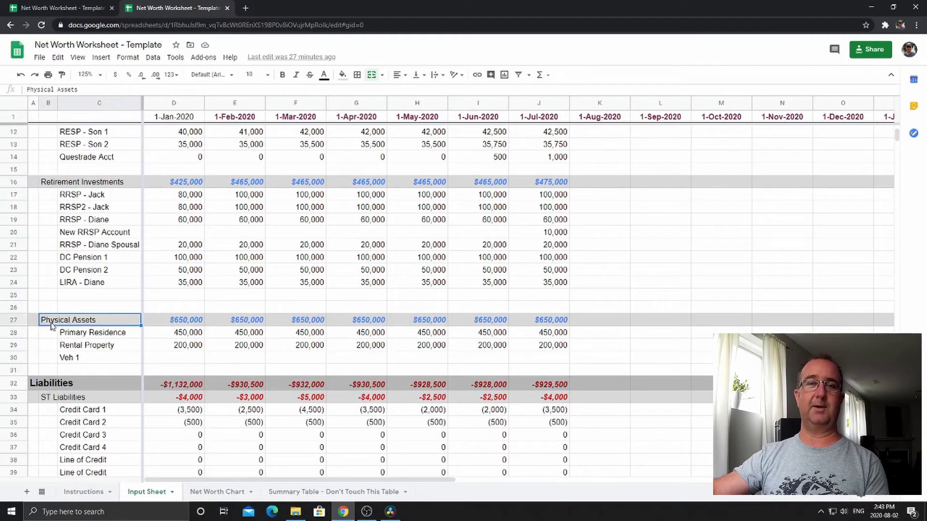
left_click(90, 334)
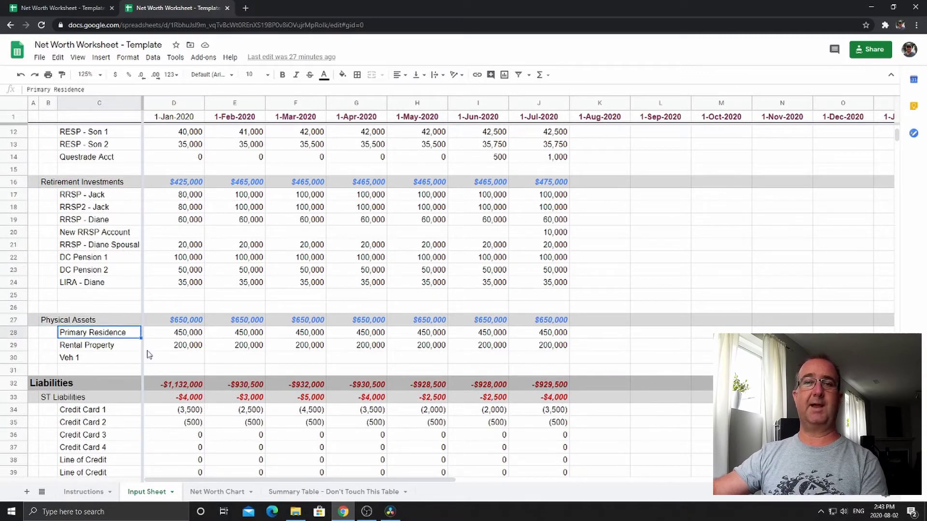
left_click(76, 345)
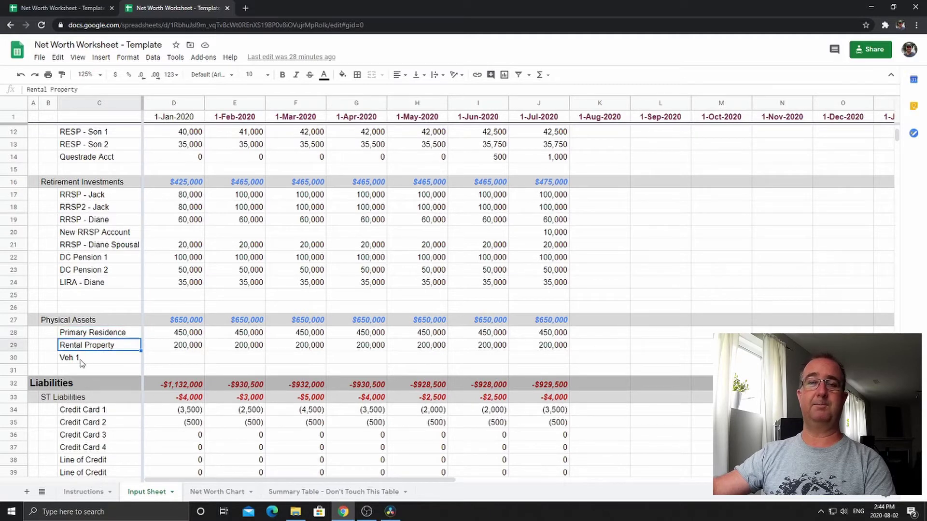
left_click(82, 359)
left_click(99, 346)
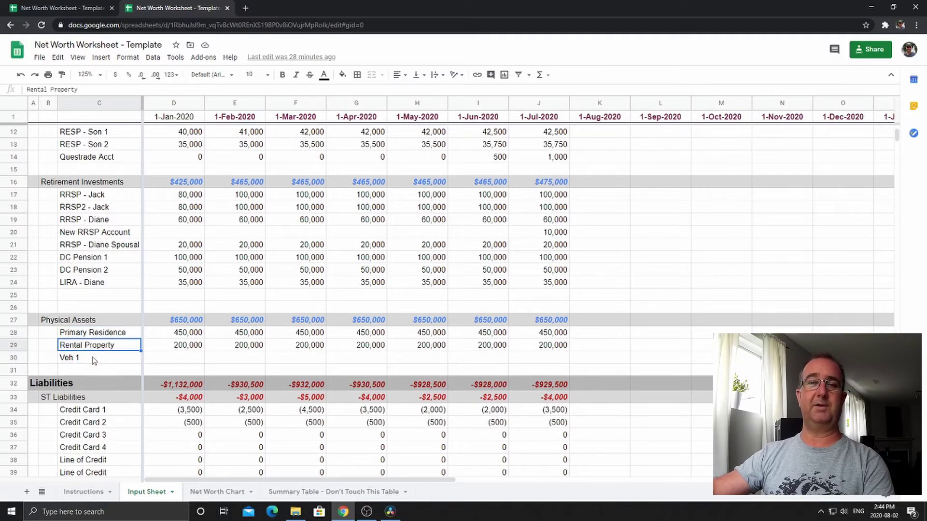
left_click(94, 361)
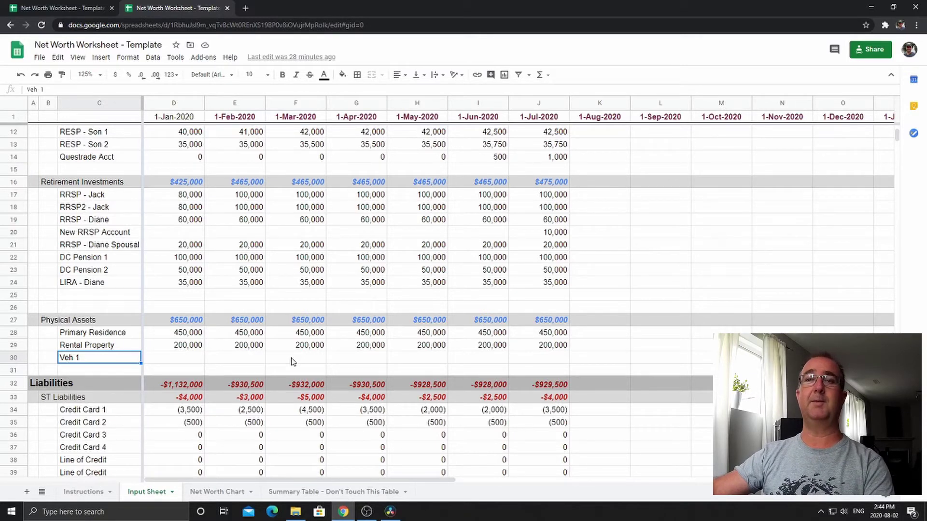
left_click(88, 369)
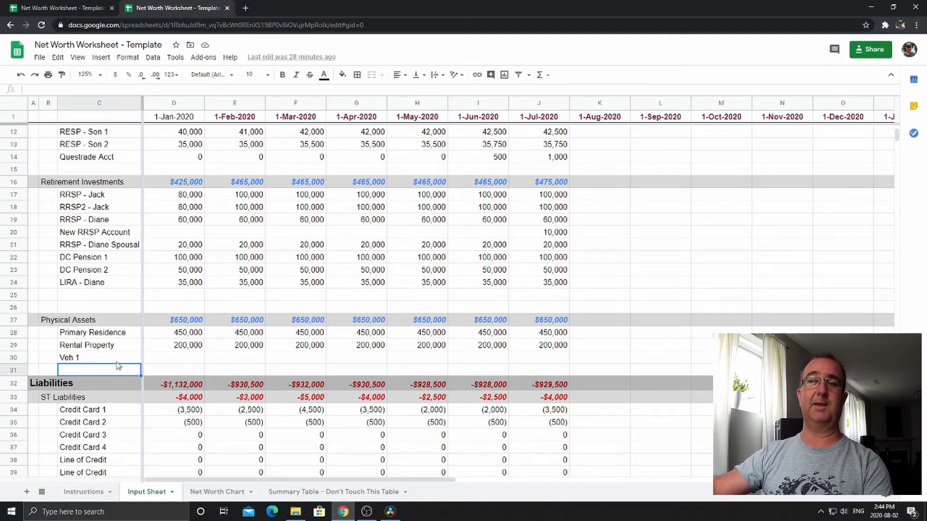
left_click_drag(78, 336, 74, 368)
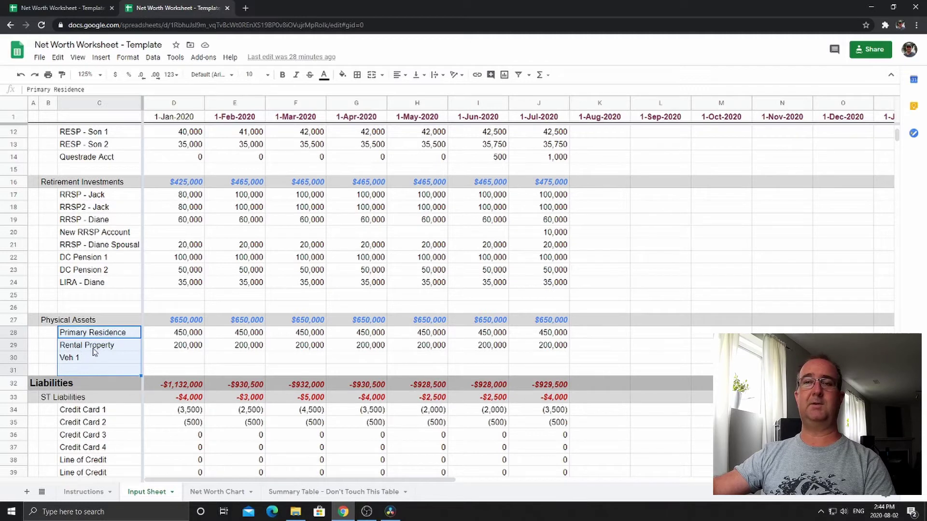
scroll(97, 352, "up", 3)
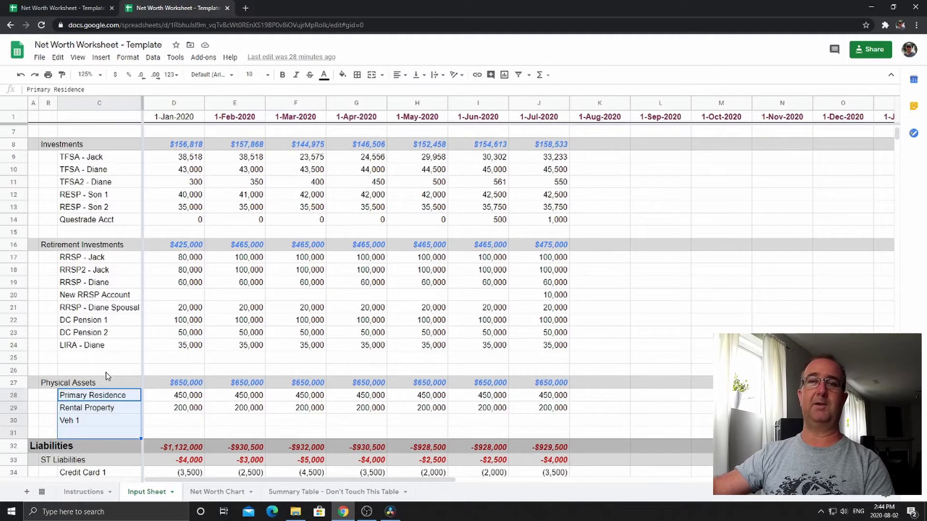
scroll(108, 382, "up", 1)
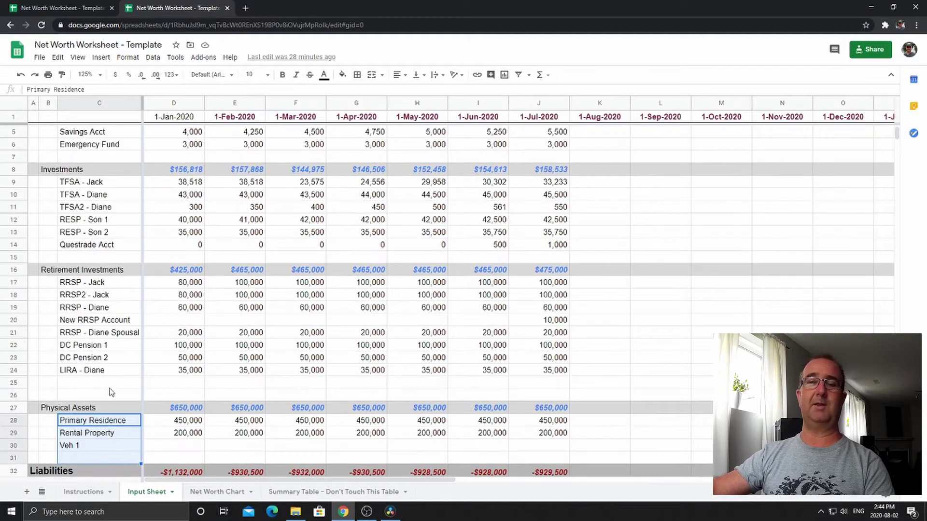
left_click(86, 290)
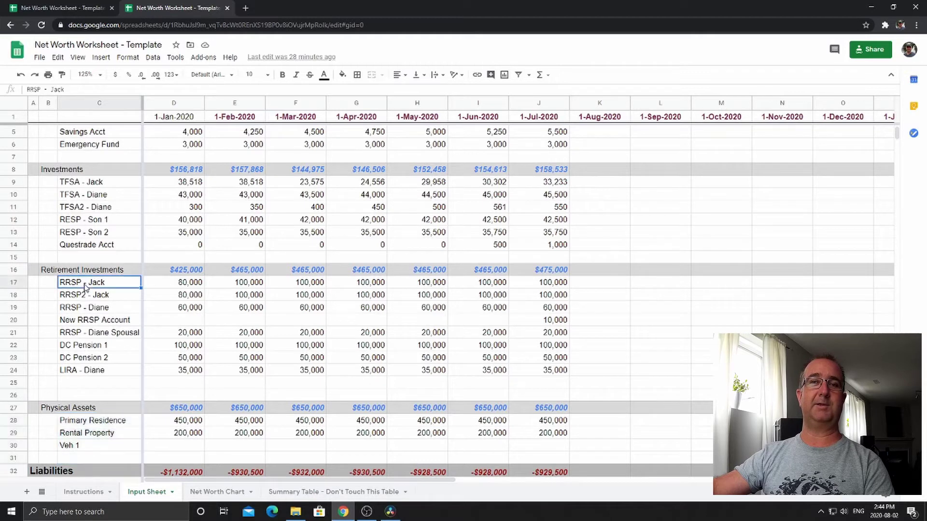
left_click(68, 311)
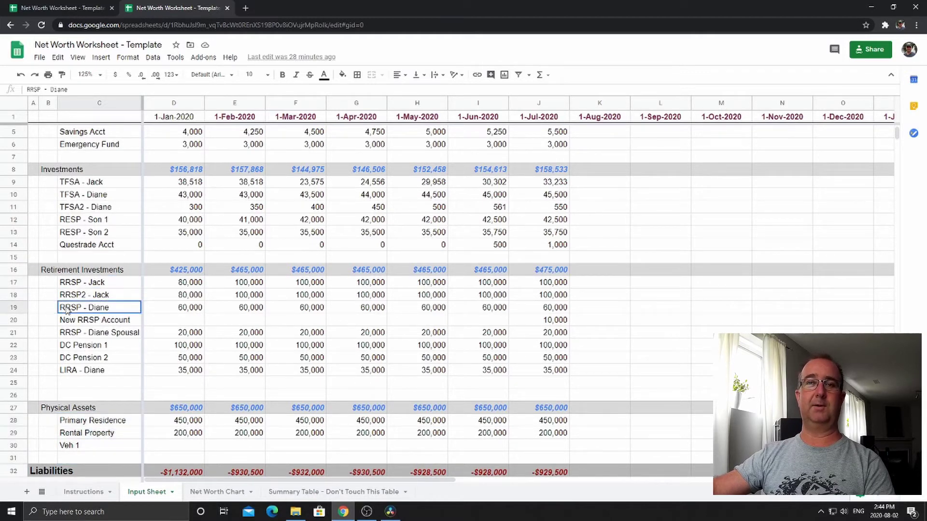
left_click(68, 288)
left_click(67, 312)
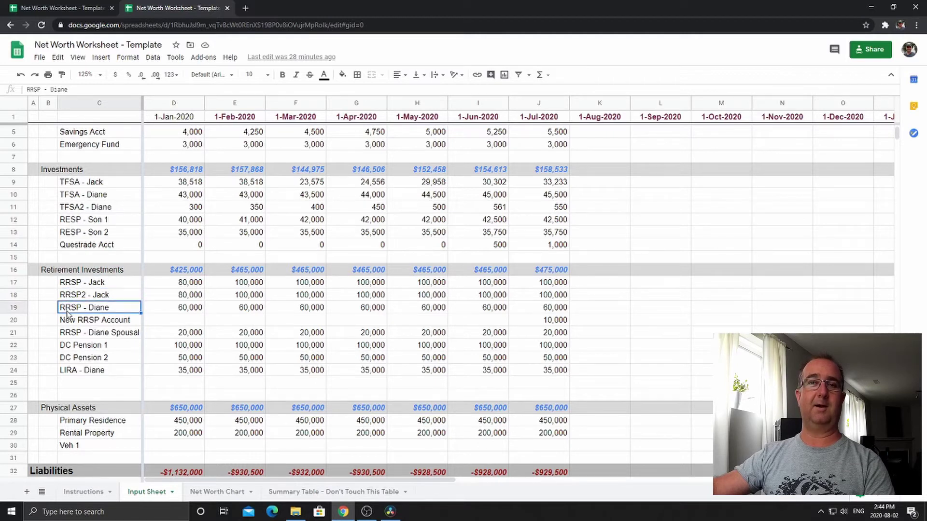
left_click(75, 334)
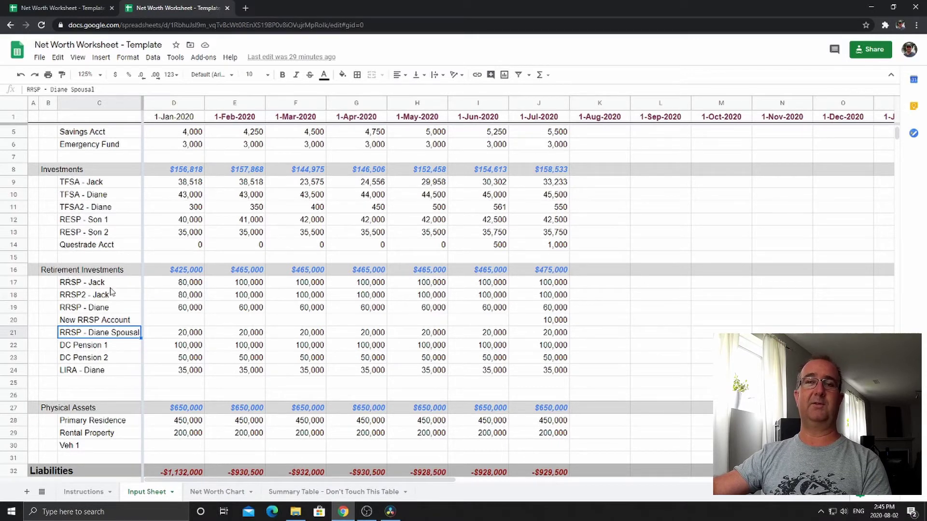
key("Down")
left_click(85, 360)
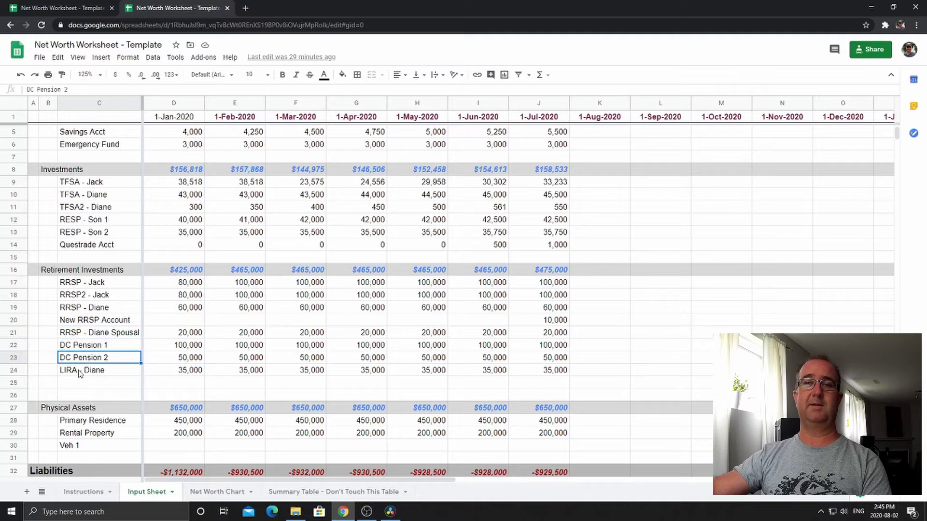
left_click(83, 372)
left_click(82, 330)
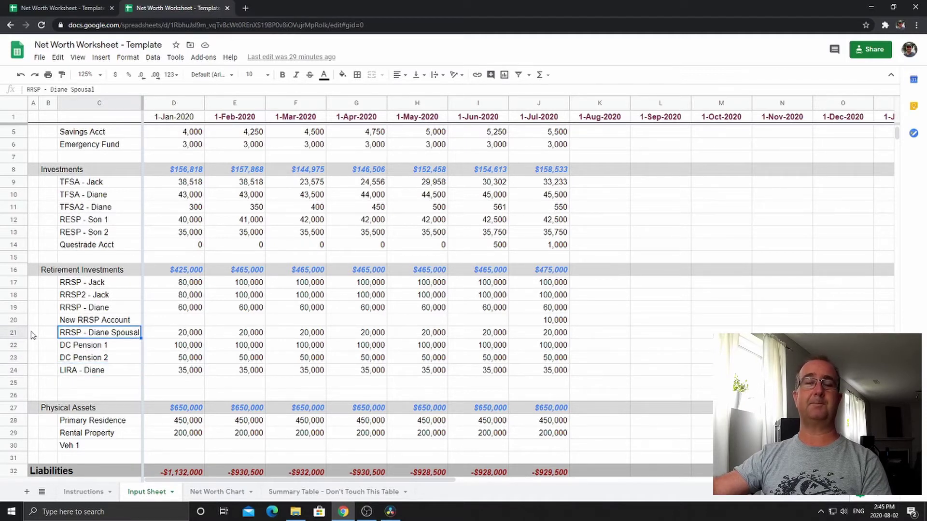
left_click(15, 333)
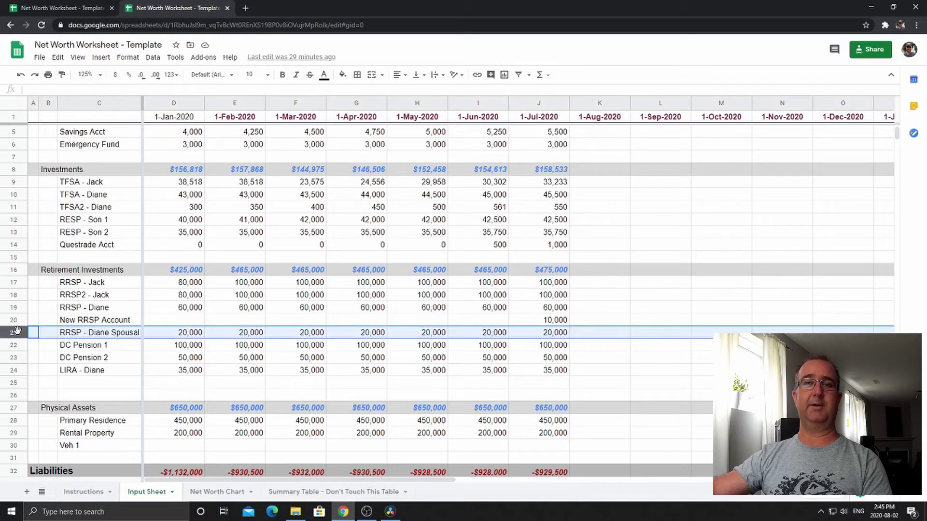
Step: Insert a row above RRSP - Diane Spousal labelled 'New RRSP Account 2'
right_click(16, 332)
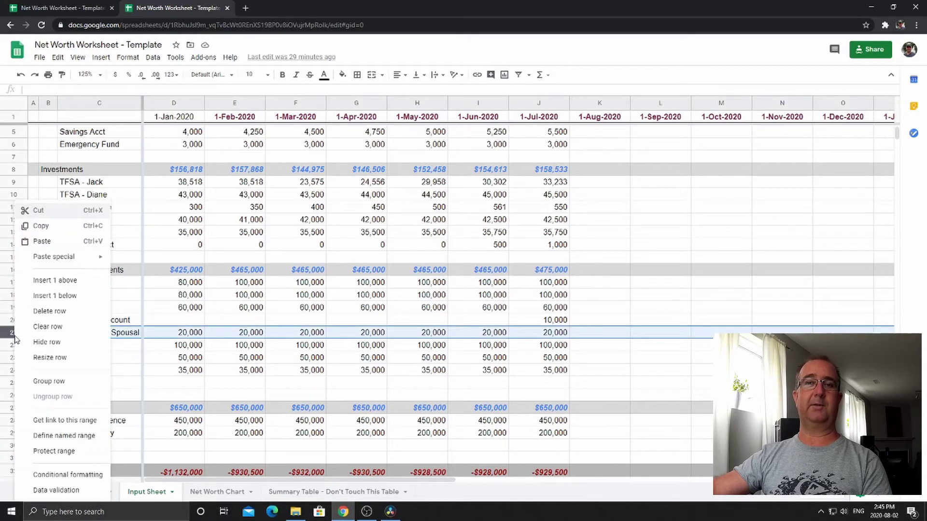
left_click(60, 282)
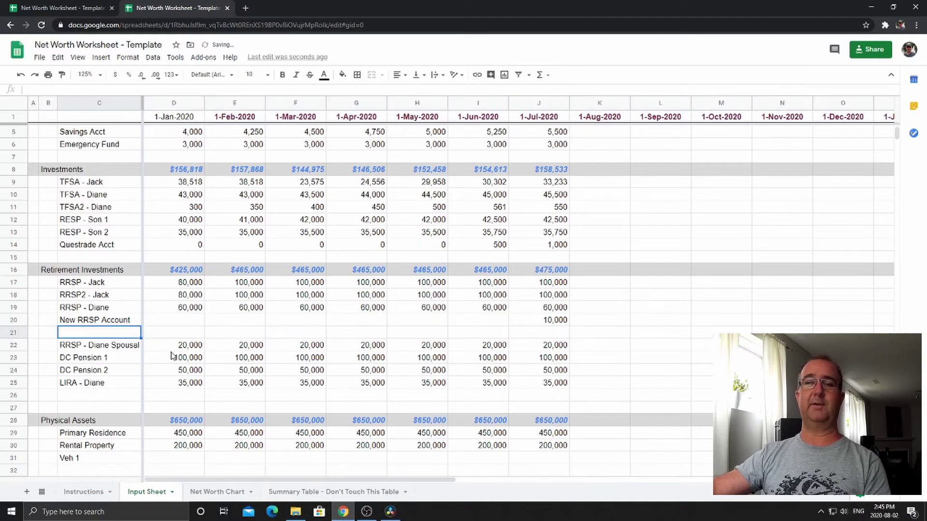
type("New RRS")
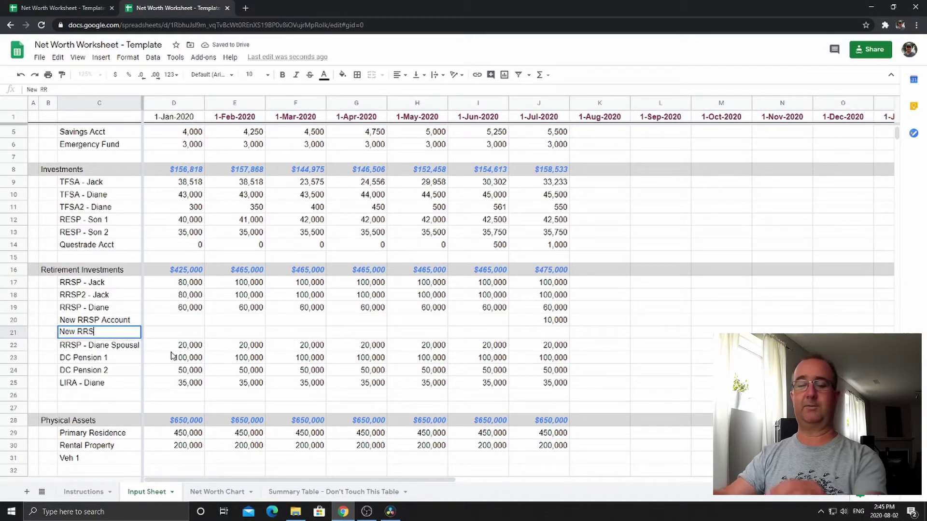
type("P Account 2")
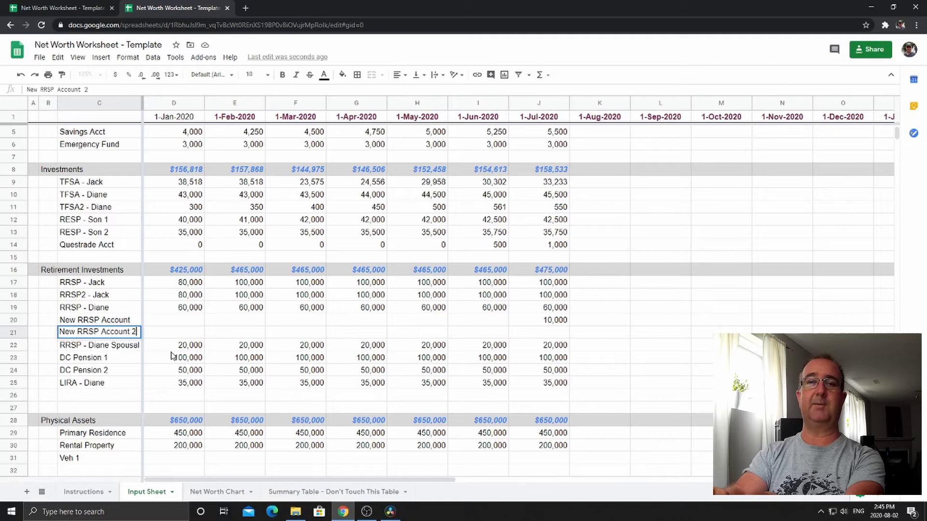
key("Return")
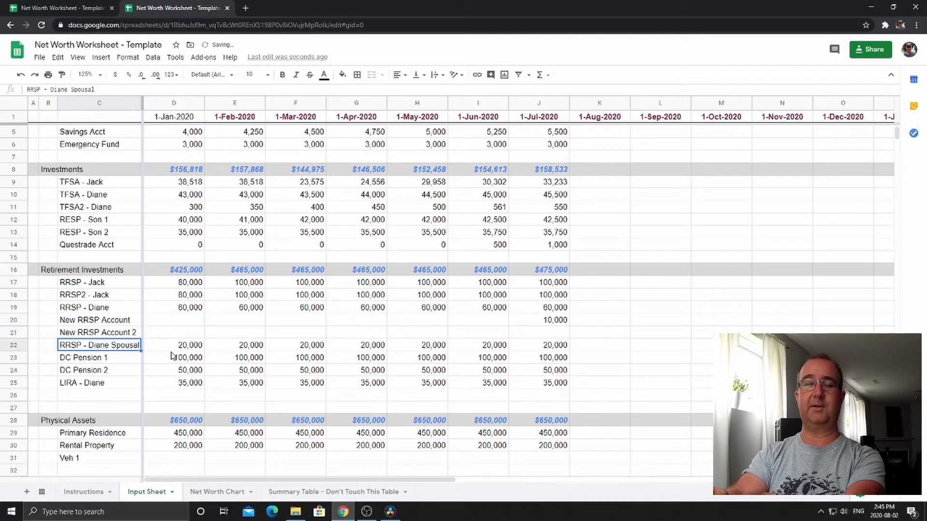
Step: Enter 10,000 for July in New RRSP Account 2 and re-enter 10,000 for New RRSP Account
left_click(81, 333)
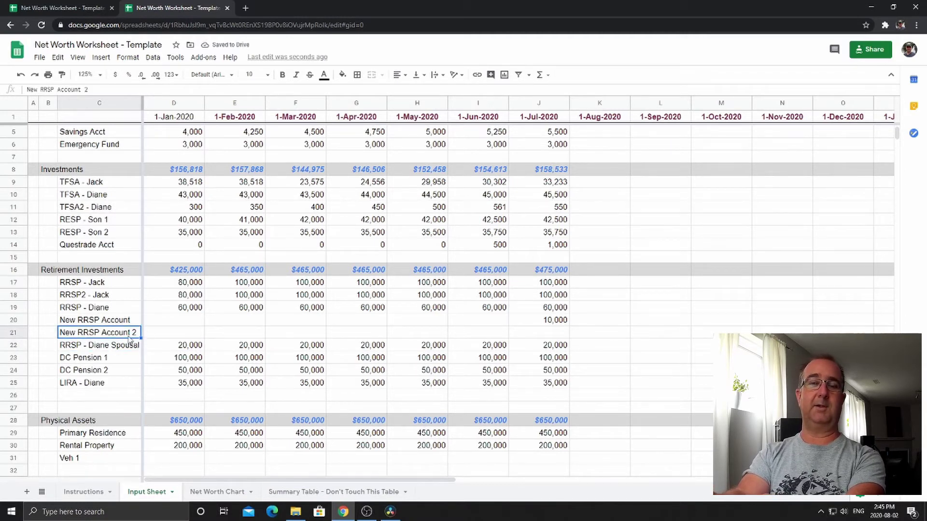
left_click(533, 335)
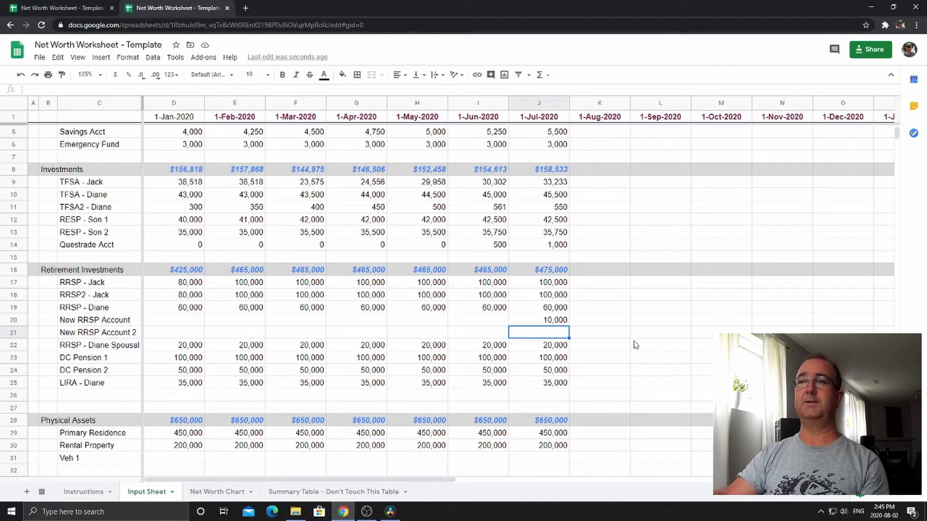
type("10")
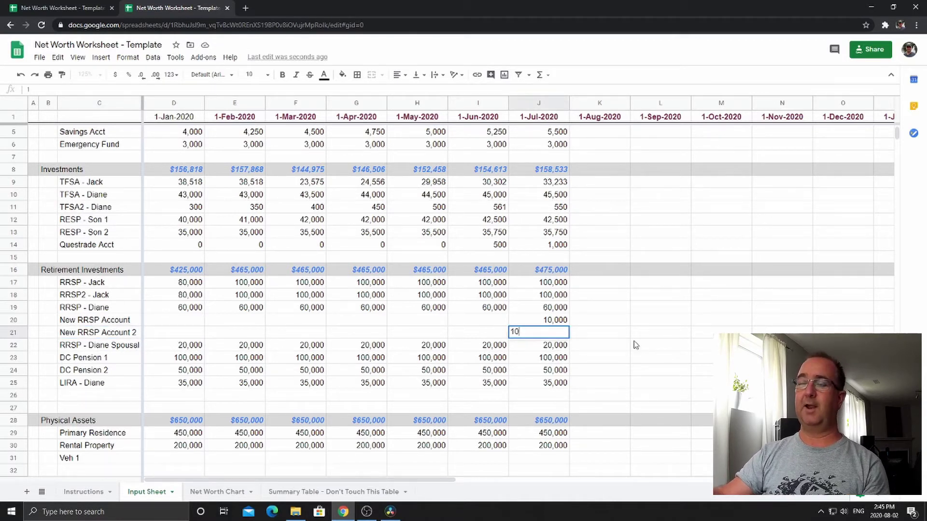
type(",0000")
key("Return")
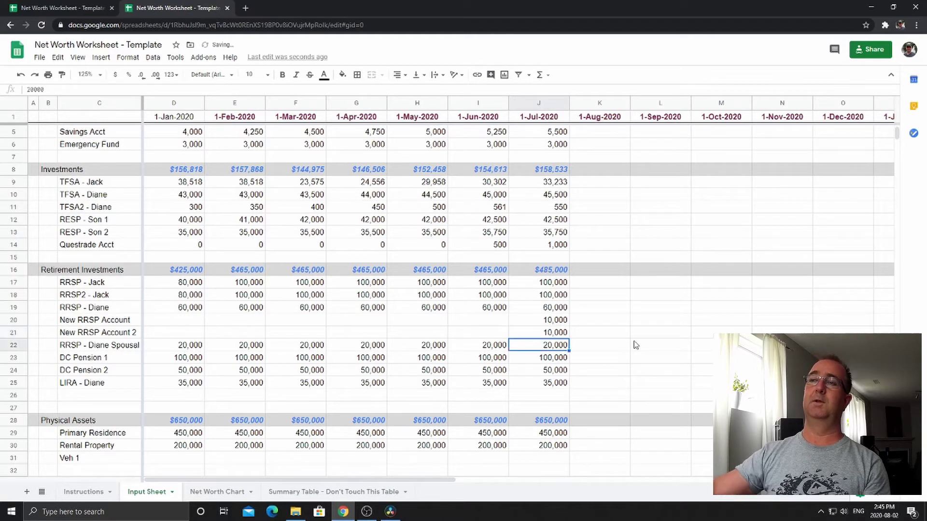
key("Up")
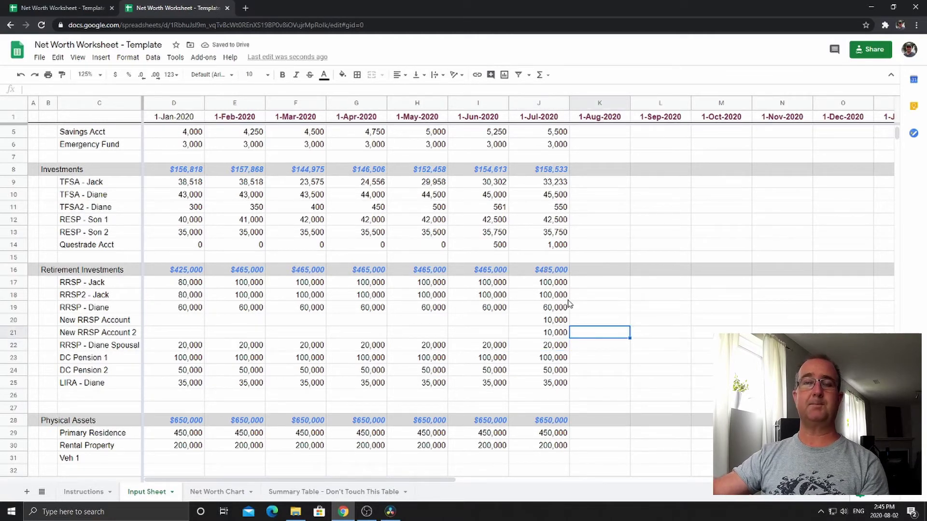
key("Up")
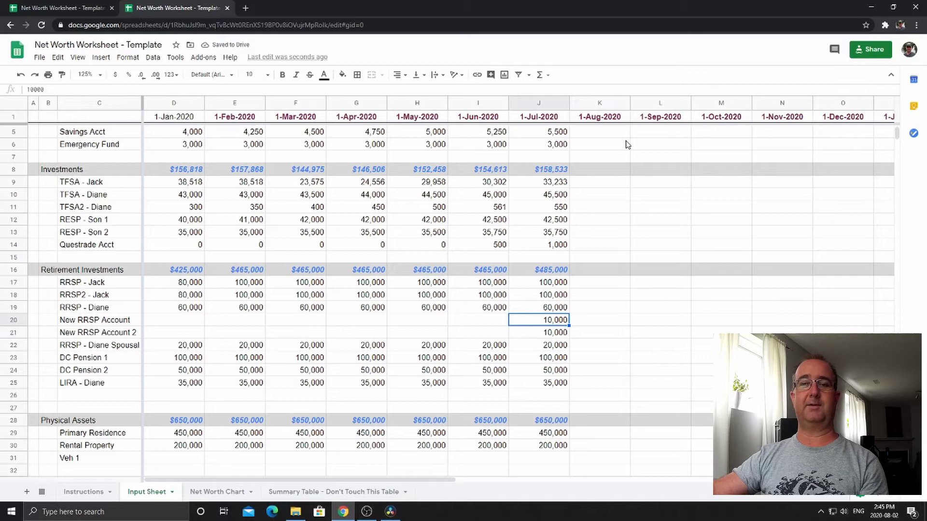
key("Delete")
type("10")
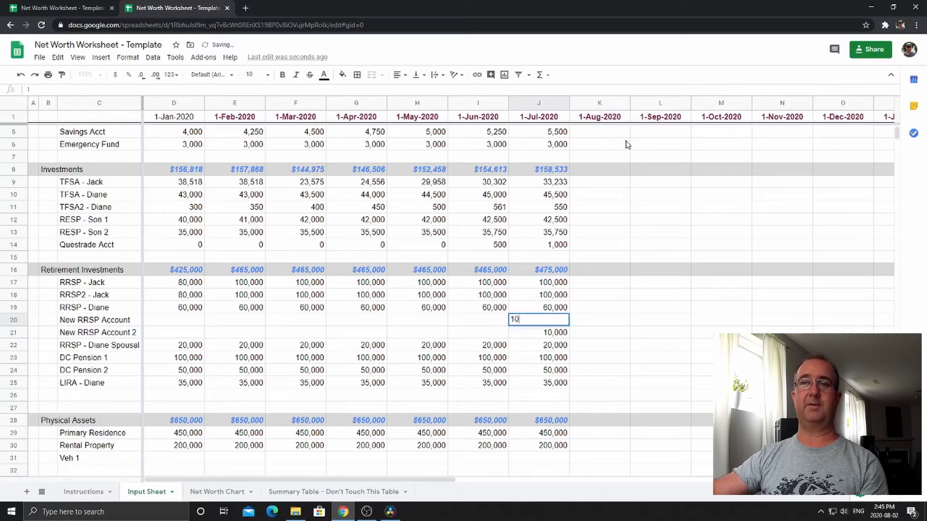
type(",000")
key("Return")
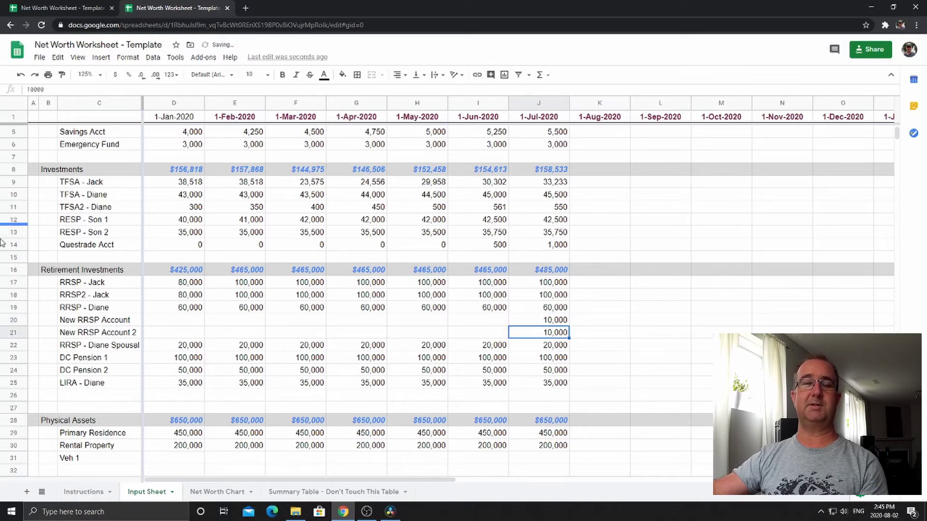
Step: Review the Cash / Cash Equivalents, Investments and Retirement Investments section headings
scroll(3, 242, "down", 1)
scroll(19, 202, "up", 2)
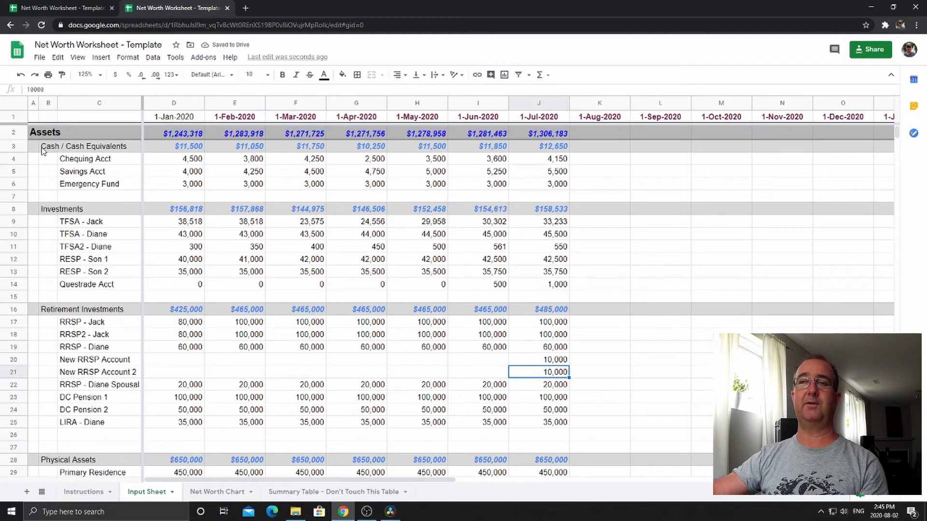
left_click_drag(42, 150, 123, 196)
left_click(182, 160)
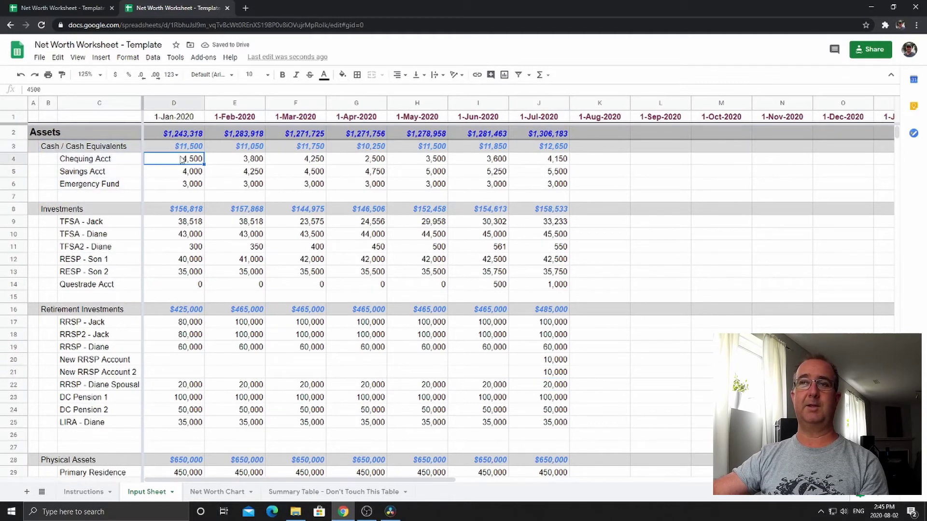
left_click(100, 147)
left_click(94, 209)
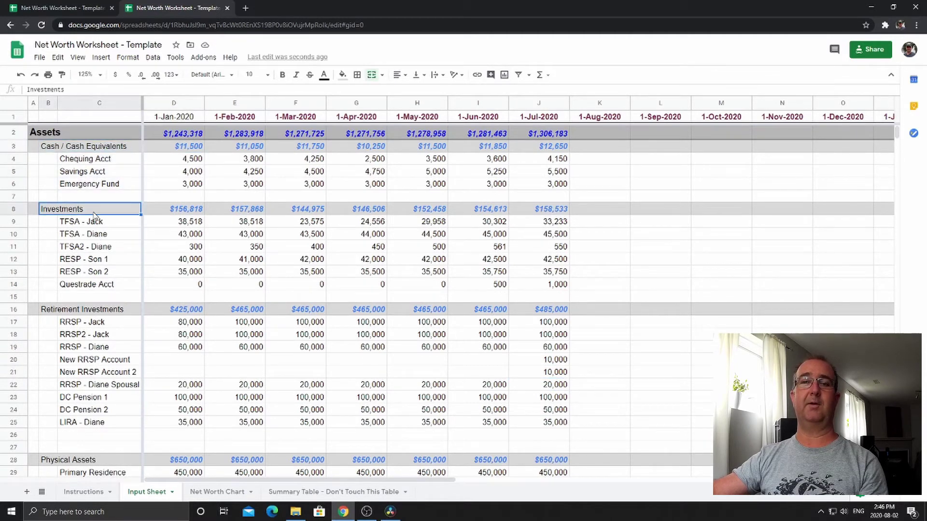
left_click(99, 310)
scroll(100, 311, "down", 7)
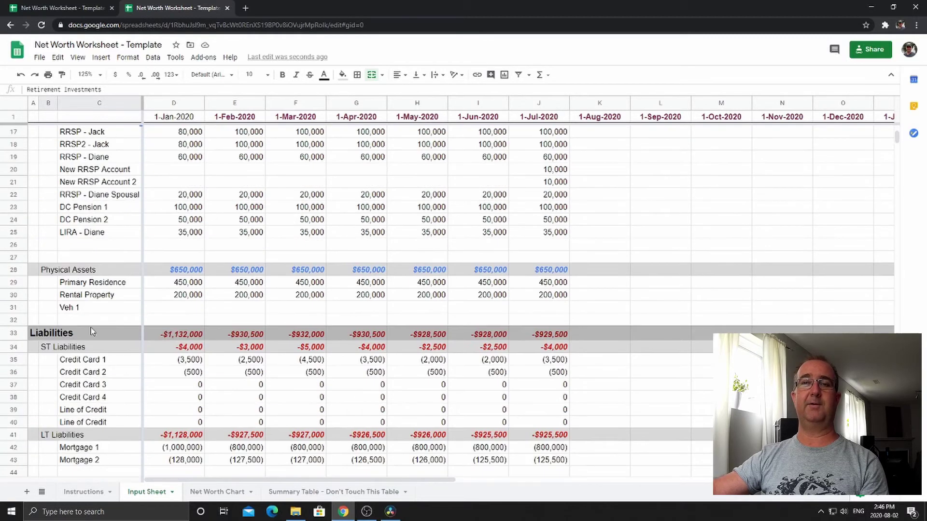
scroll(36, 269, "down", 3)
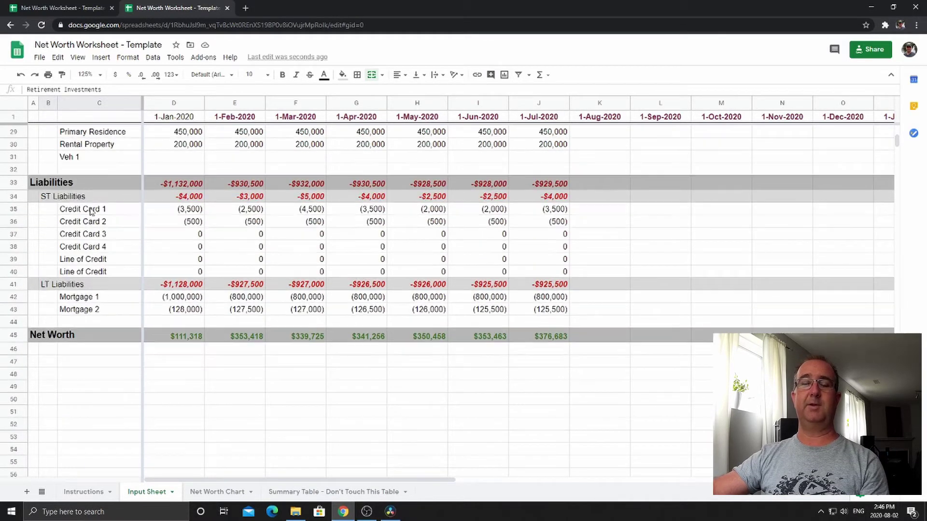
left_click(78, 158)
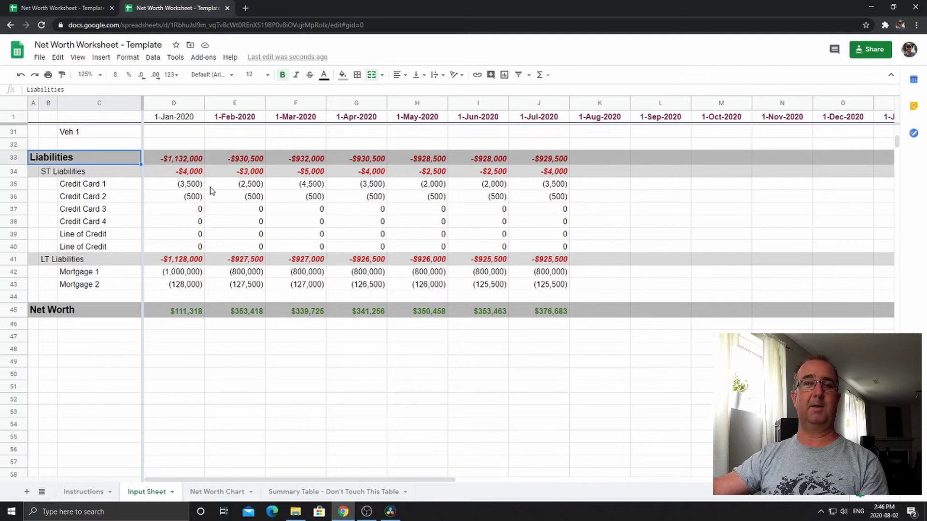
left_click(24, 159)
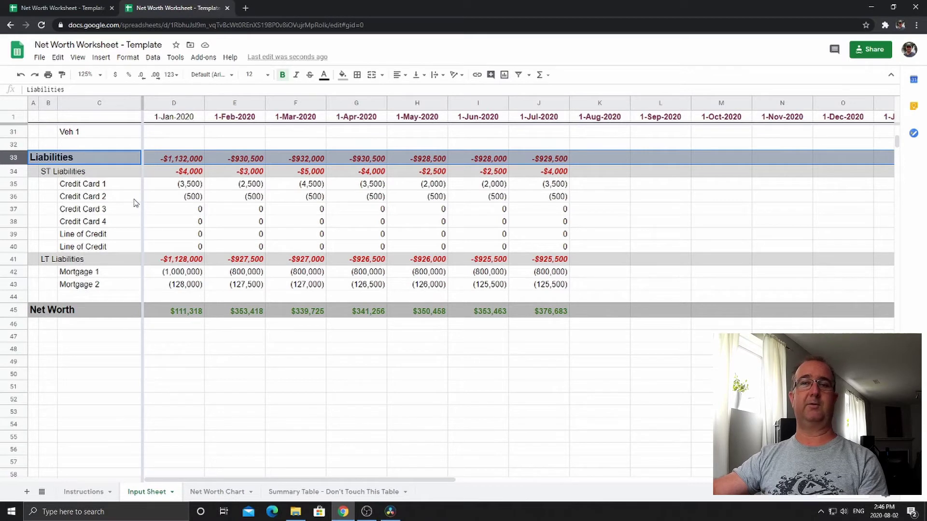
left_click_drag(48, 172, 113, 251)
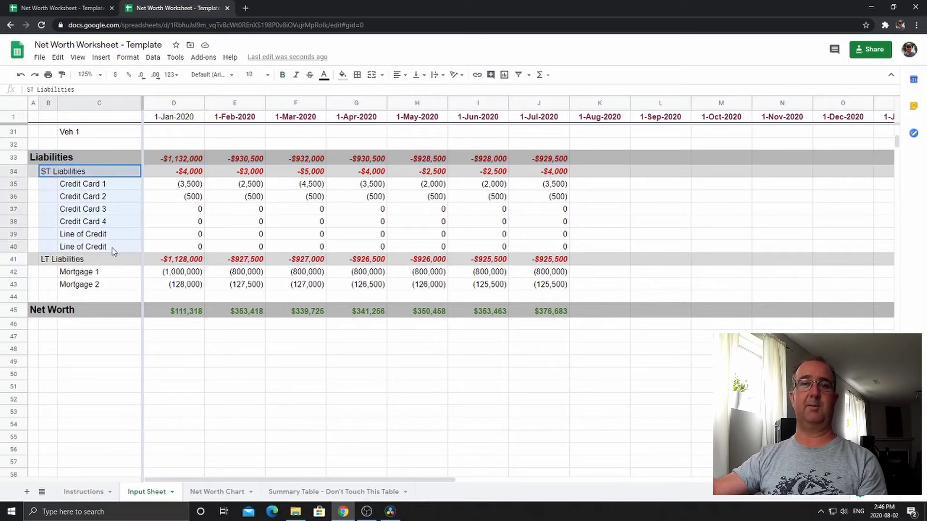
left_click_drag(46, 261, 115, 298)
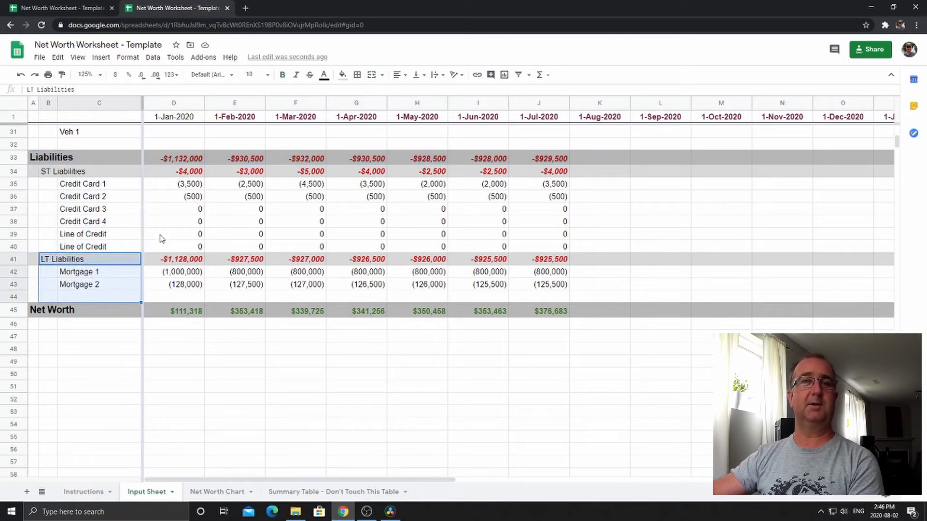
left_click(91, 188)
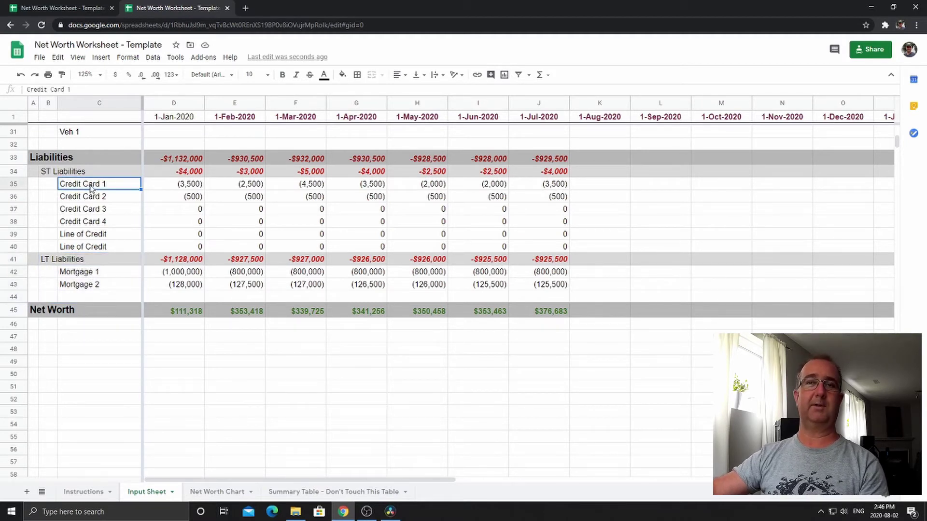
left_click(83, 198)
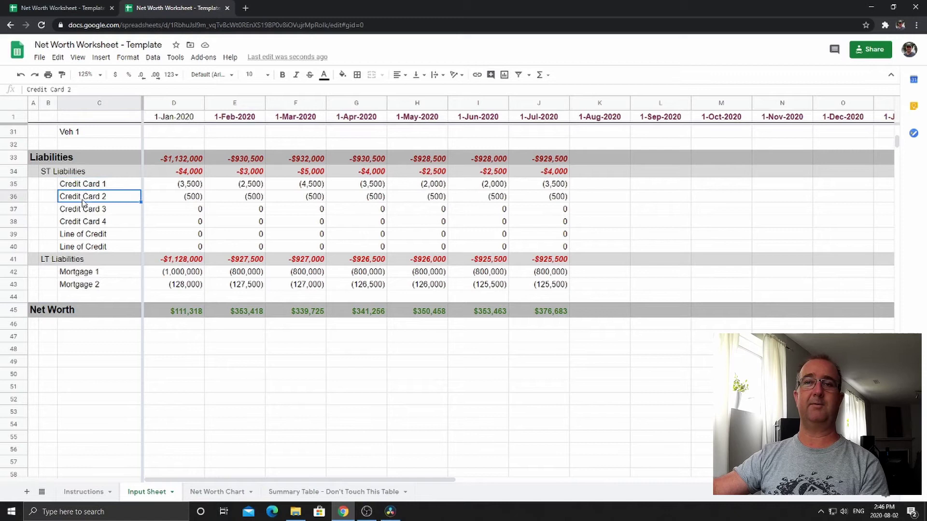
left_click(85, 234)
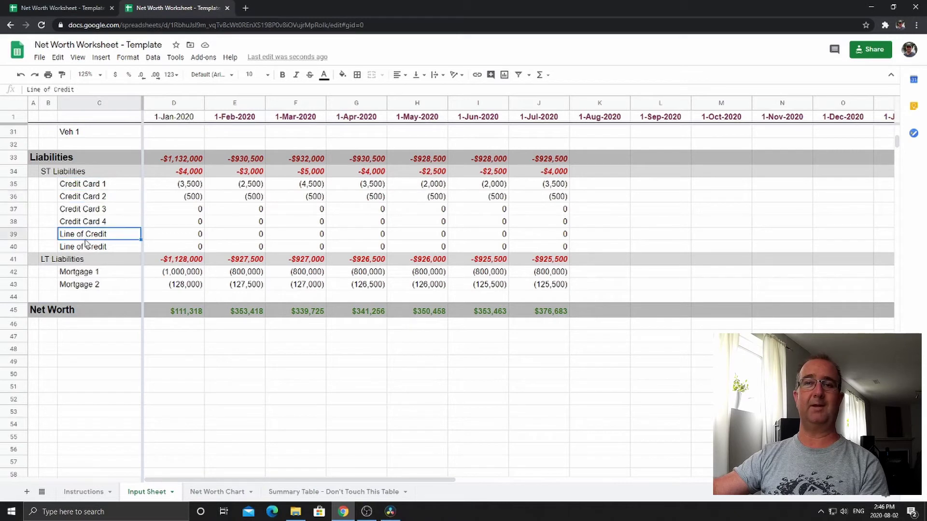
left_click(81, 273)
left_click(86, 287)
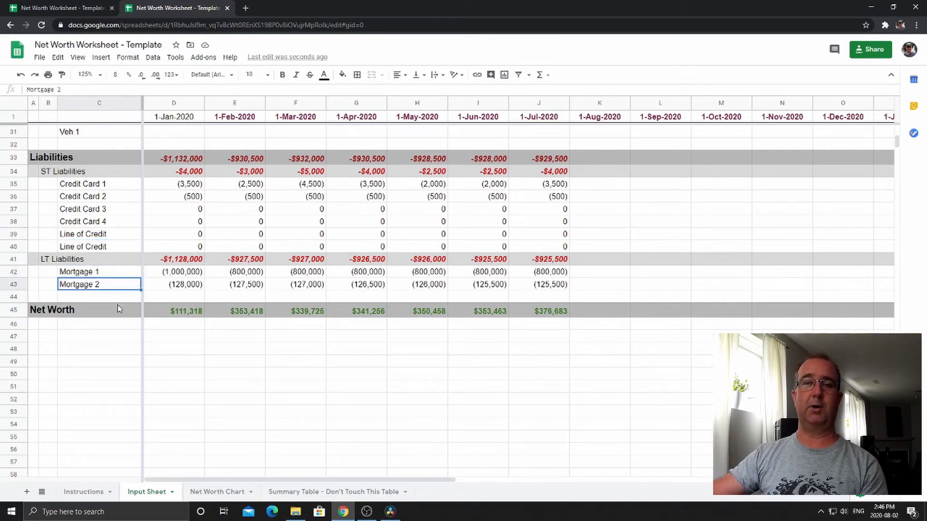
left_click(90, 275)
left_click(93, 286)
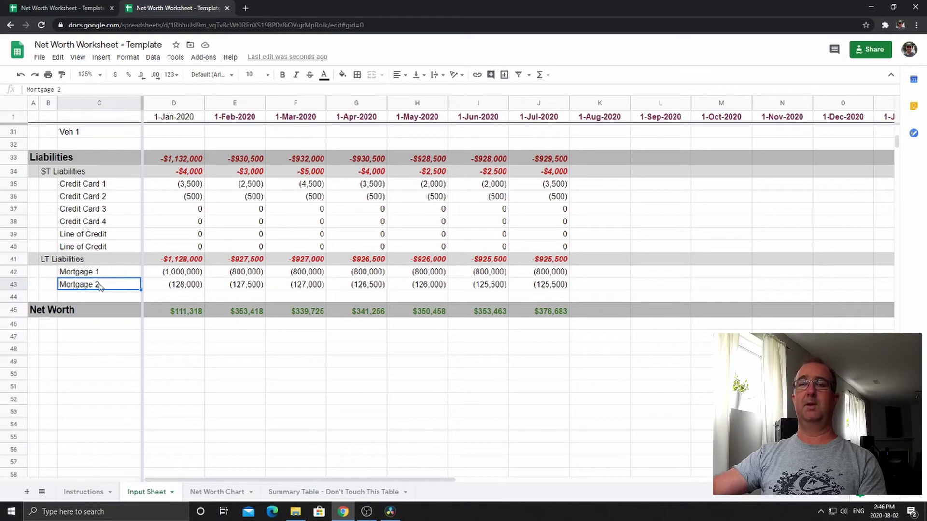
scroll(128, 326, "down", 1)
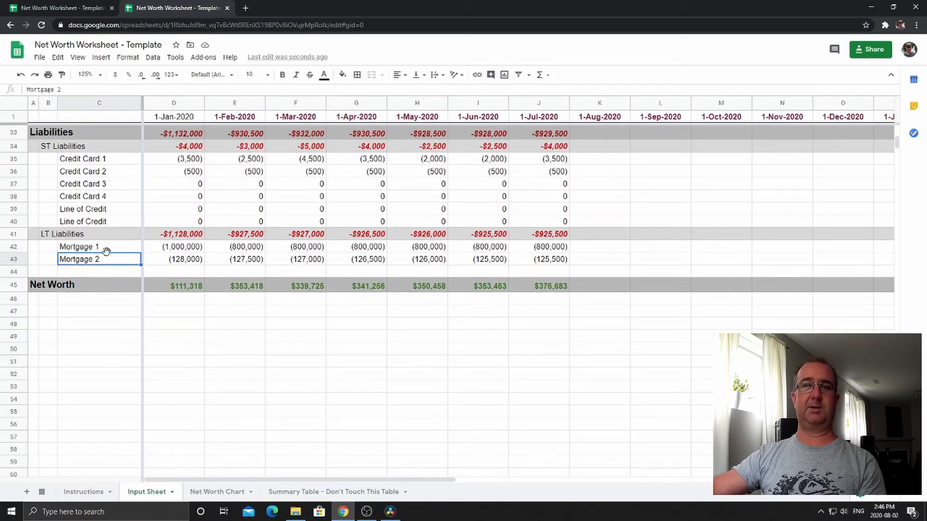
left_click(199, 252)
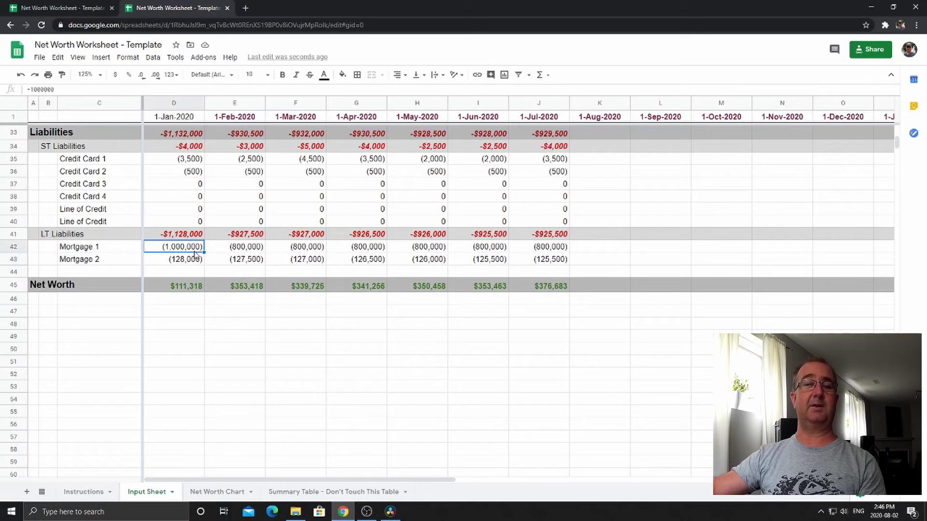
left_click(30, 89)
left_click_drag(28, 90, 57, 90)
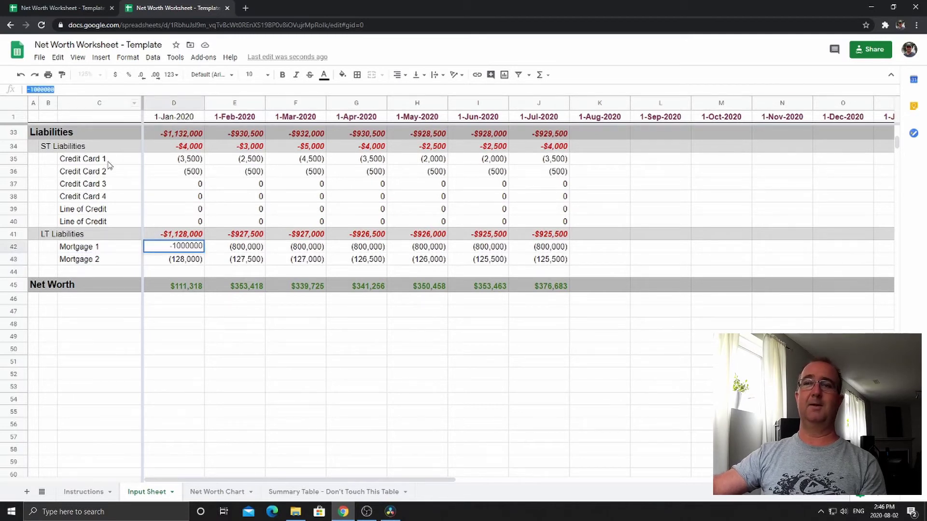
left_click(177, 265)
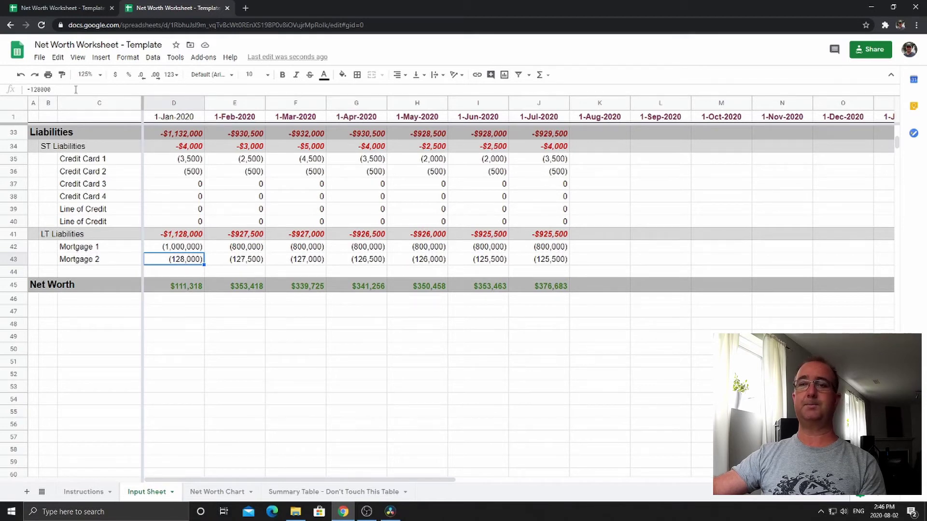
left_click_drag(75, 89, 26, 89)
left_click(181, 266)
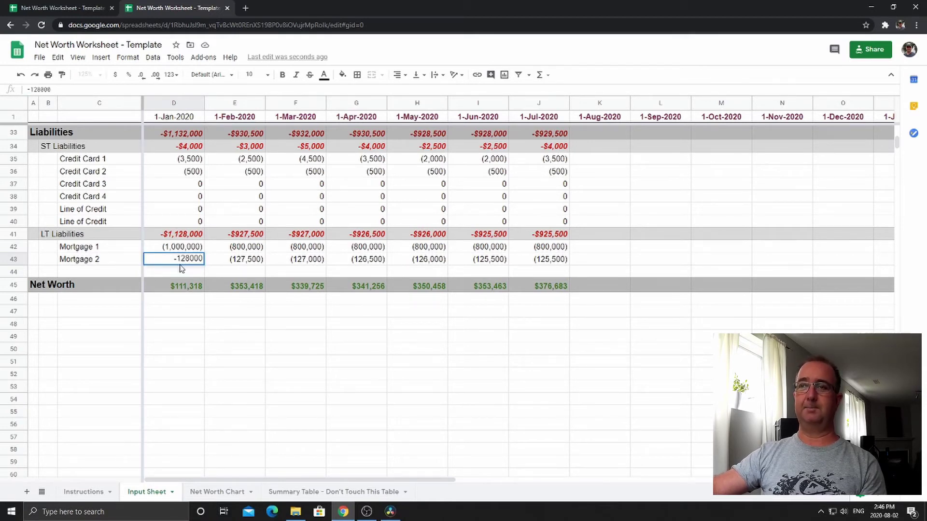
left_click(237, 271)
scroll(219, 271, "up", 2)
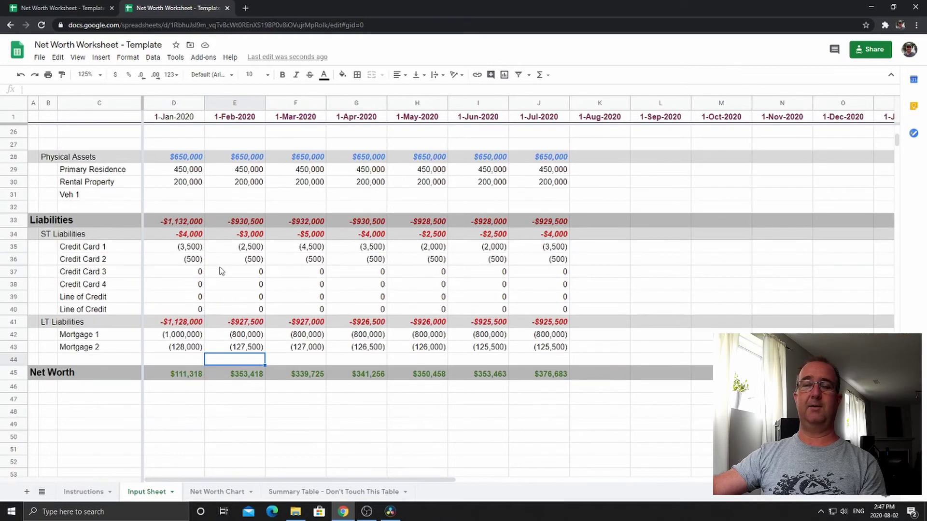
scroll(220, 270, "up", 3)
scroll(208, 309, "down", 3)
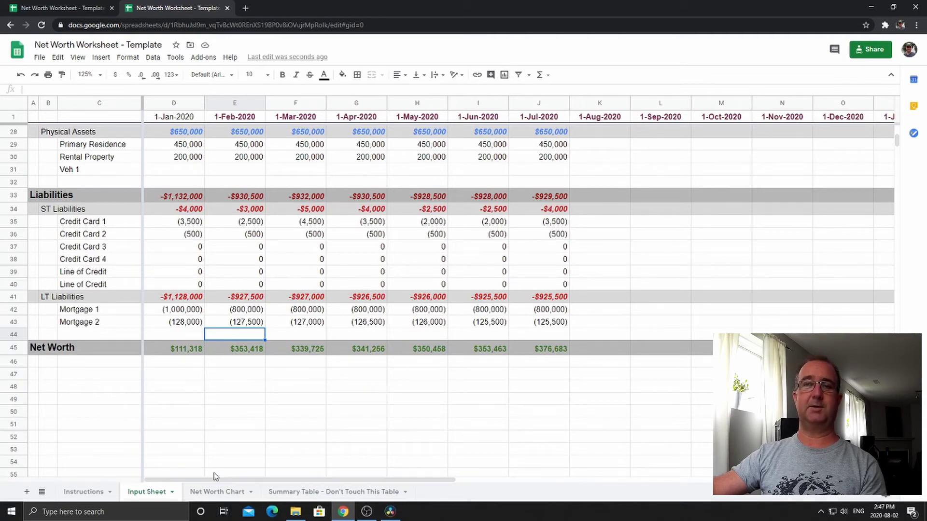
left_click(217, 493)
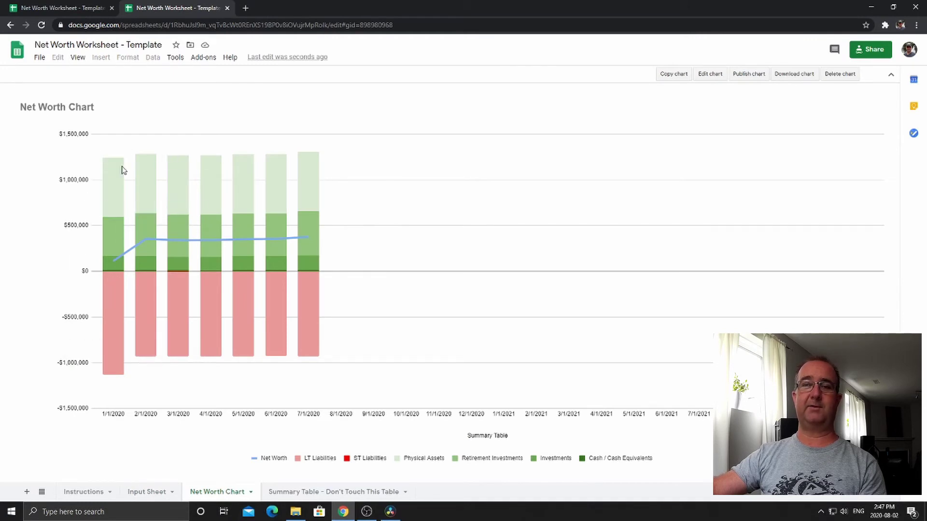
mouse_move(105, 214)
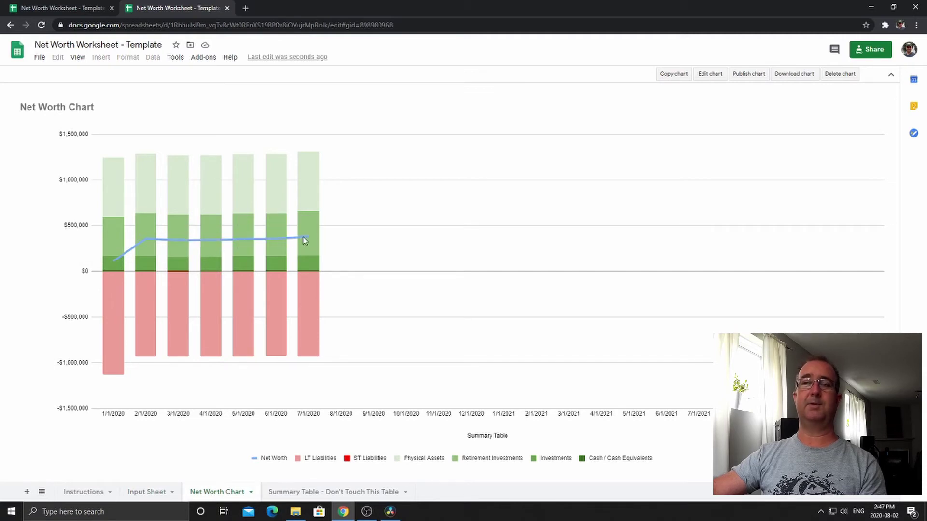
mouse_move(308, 238)
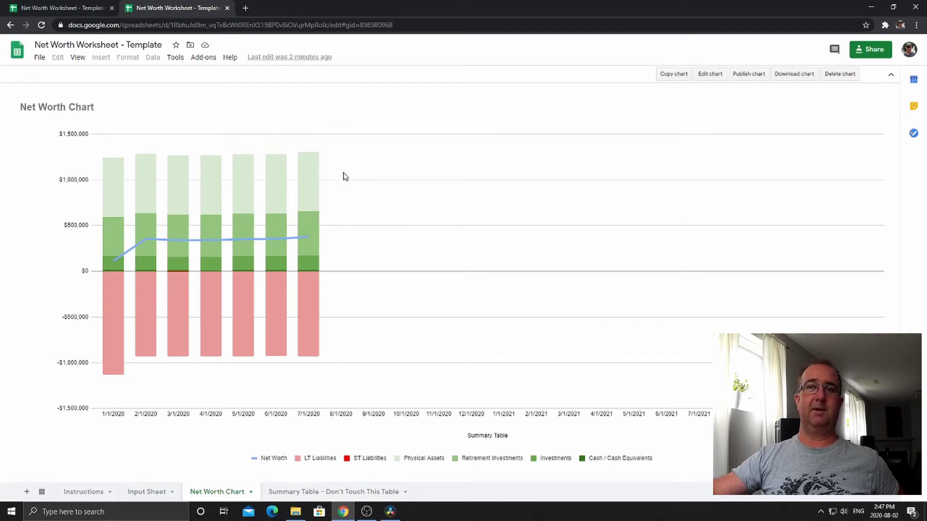
mouse_move(142, 255)
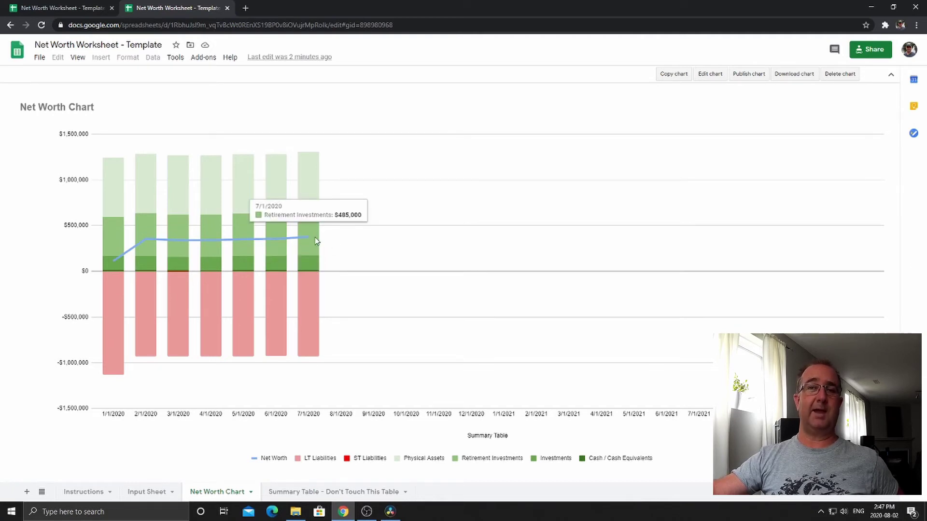
mouse_move(314, 201)
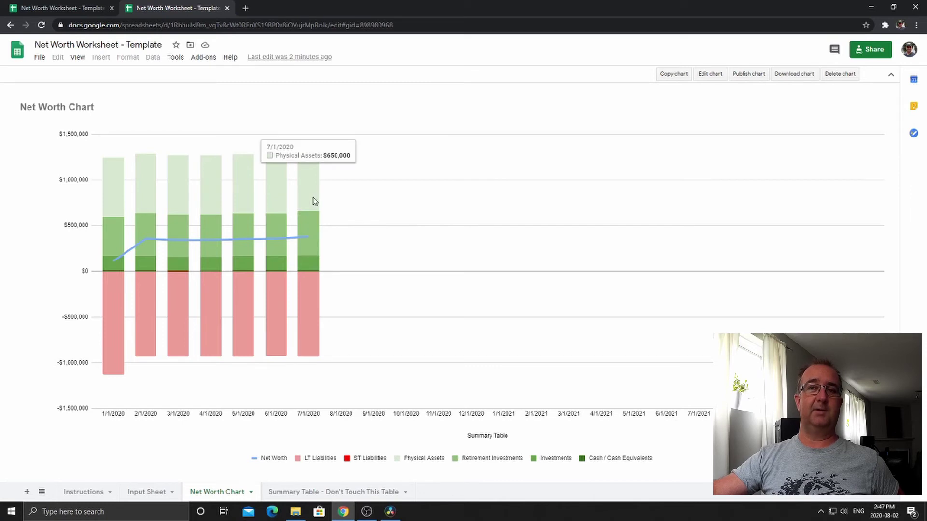
mouse_move(313, 271)
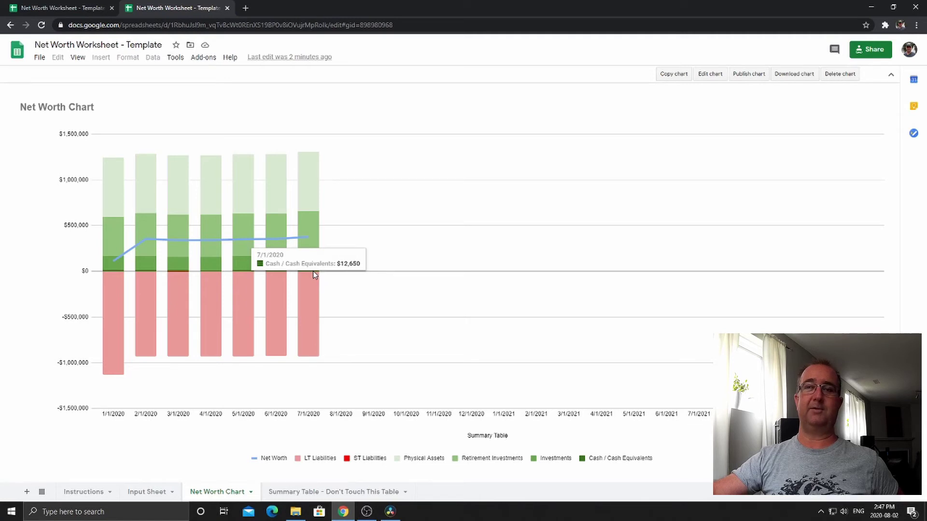
mouse_move(114, 273)
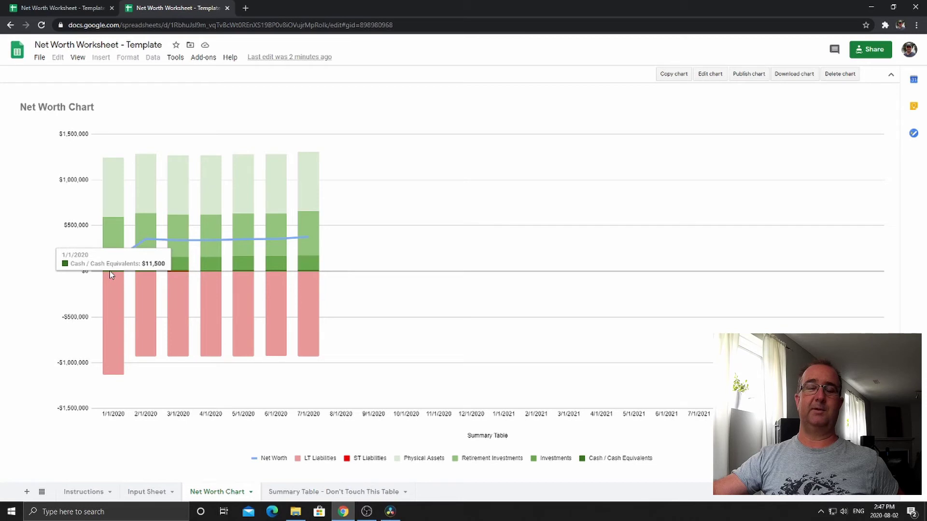
mouse_move(111, 245)
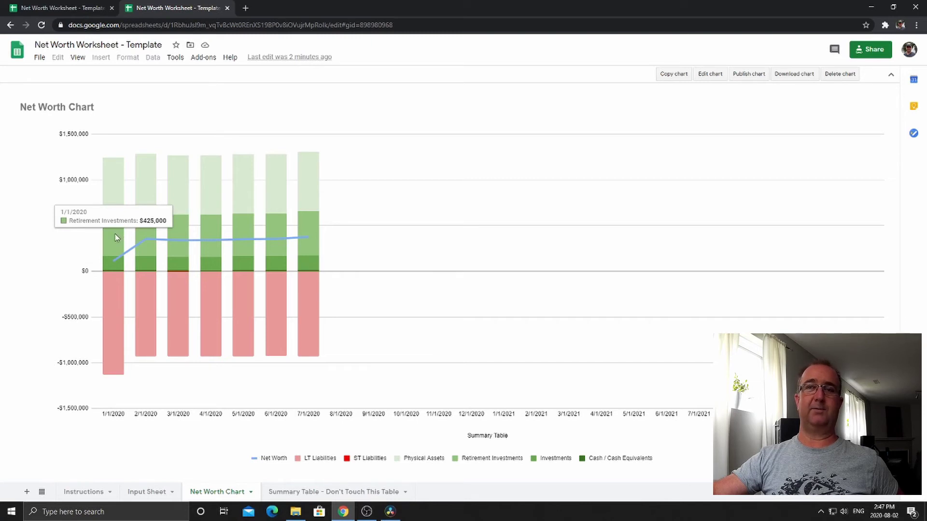
mouse_move(113, 196)
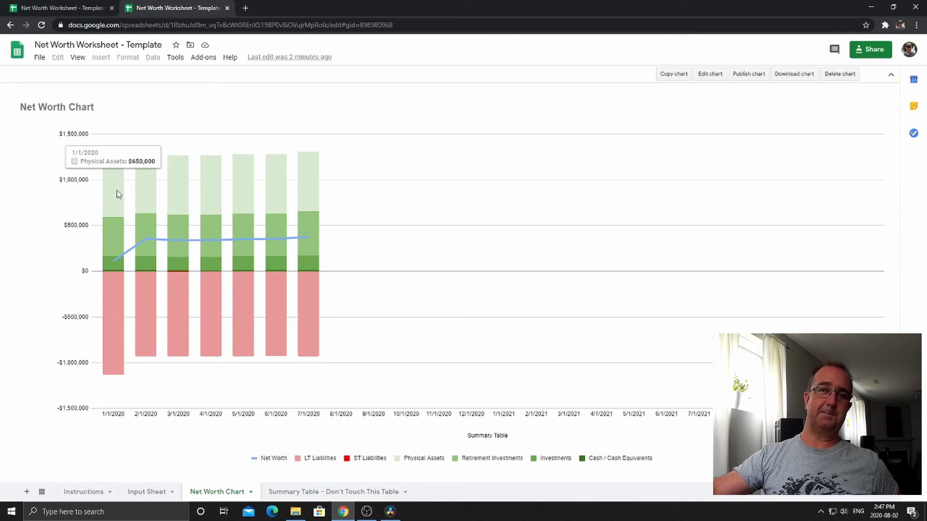
mouse_move(107, 314)
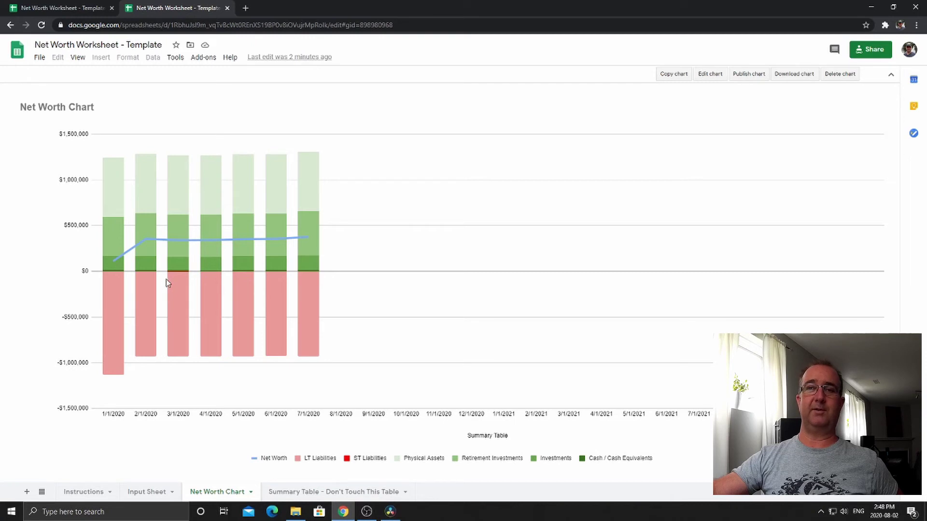
mouse_move(178, 275)
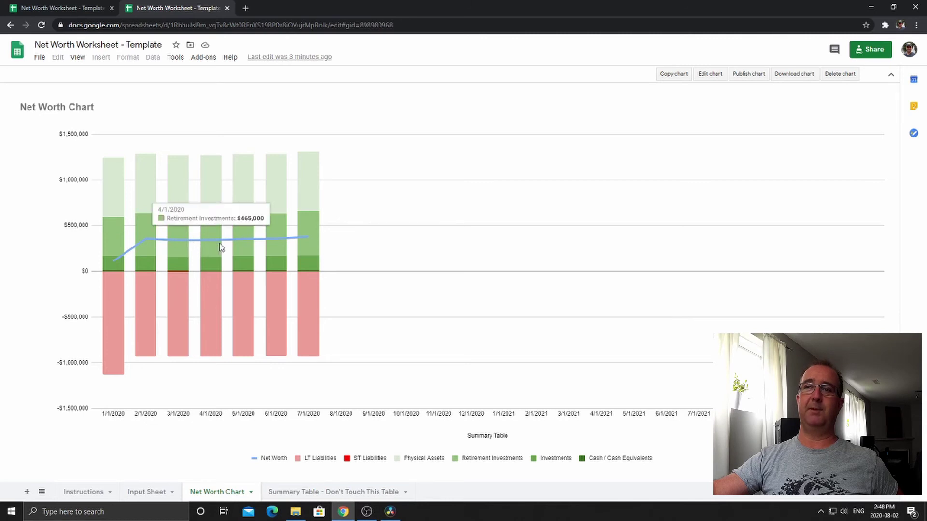
mouse_move(242, 239)
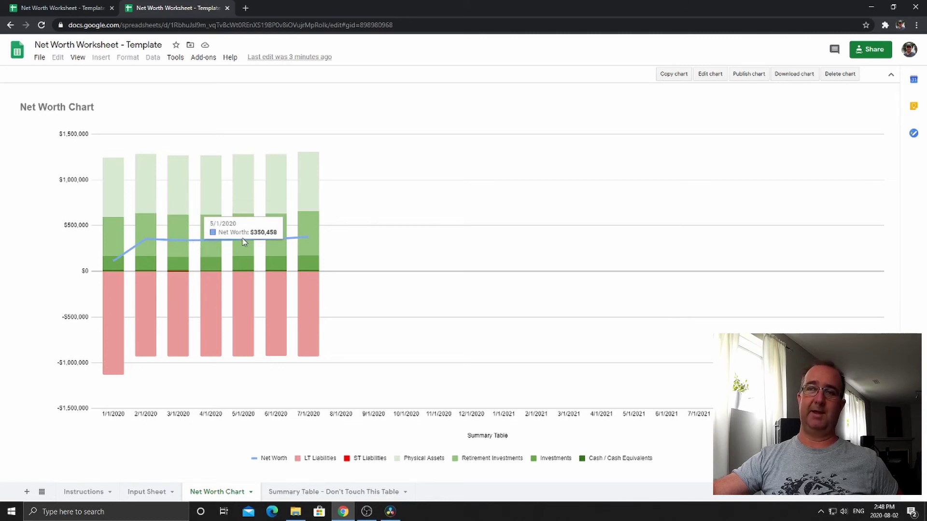
mouse_move(306, 236)
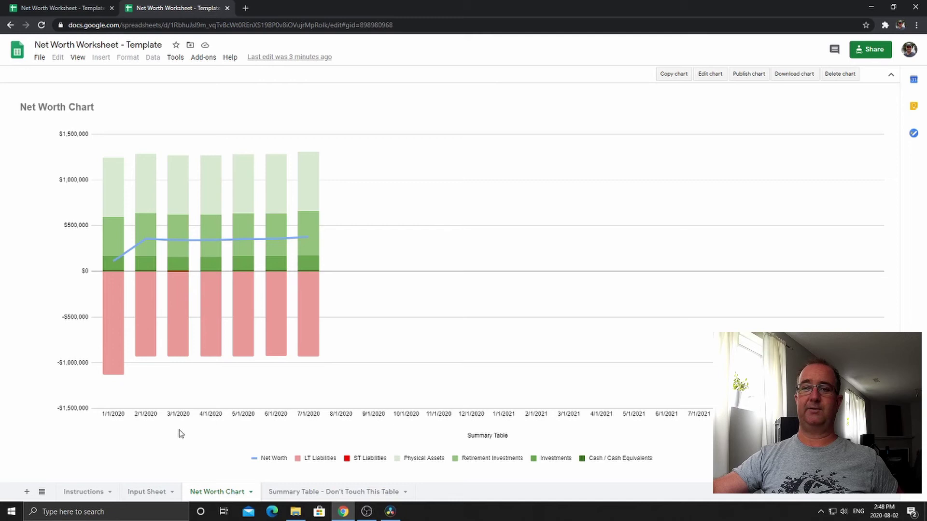
Step: View the 'Summary Table - Don't Touch This Table' sheet, then go back to the Input Sheet
left_click(286, 494)
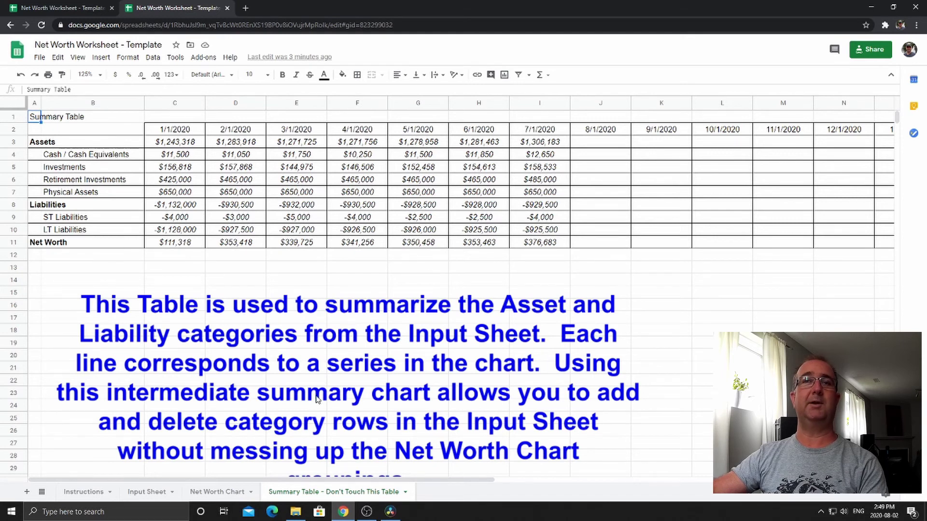
left_click(135, 492)
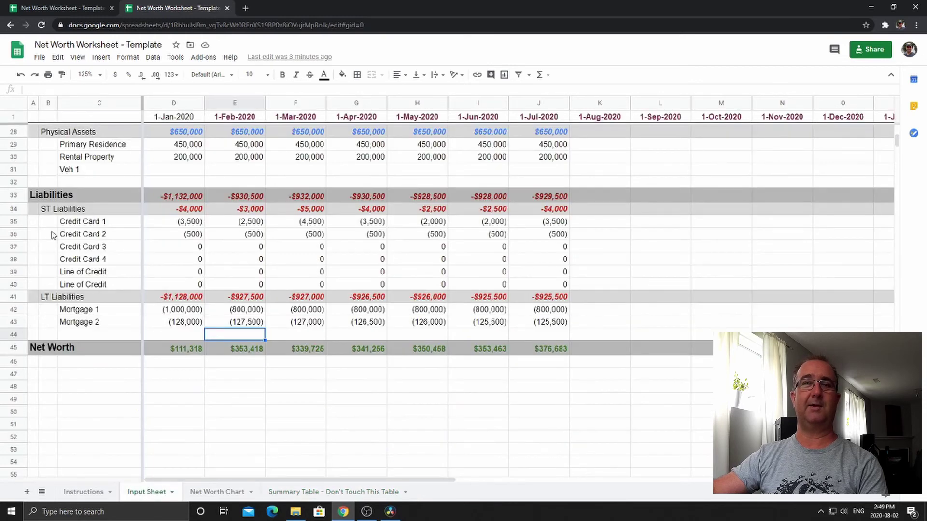
Step: Insert a blank row above Emergency Fund, then delete that blank row 6 again
scroll(61, 244, "up", 5)
scroll(61, 244, "up", 2)
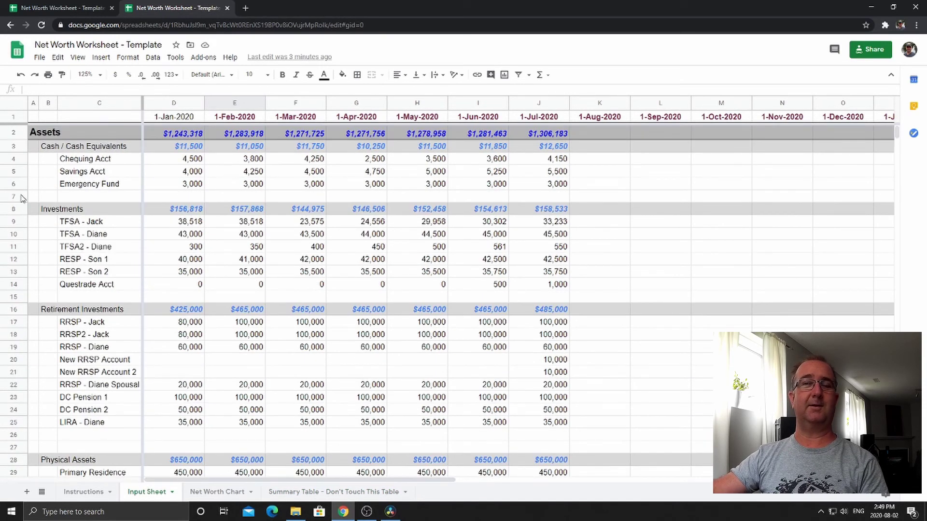
left_click(14, 184)
right_click(14, 184)
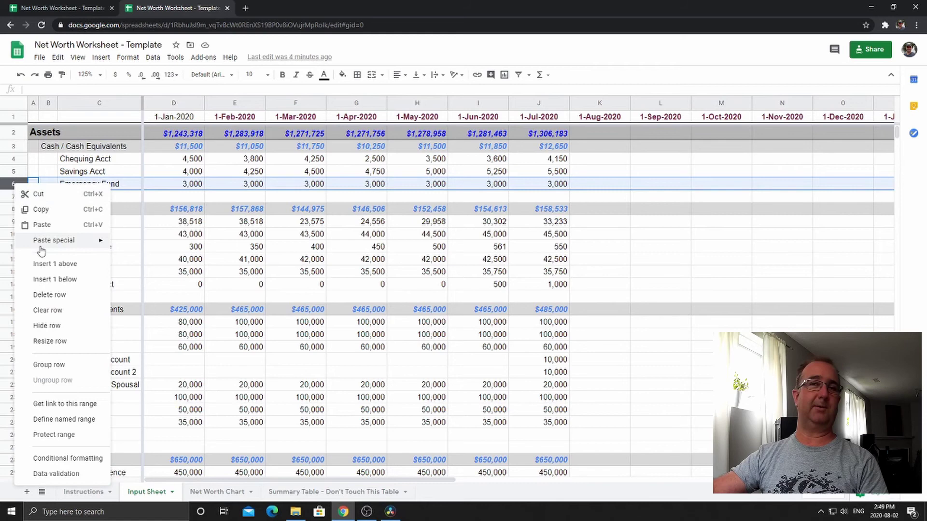
left_click(48, 263)
left_click(85, 209)
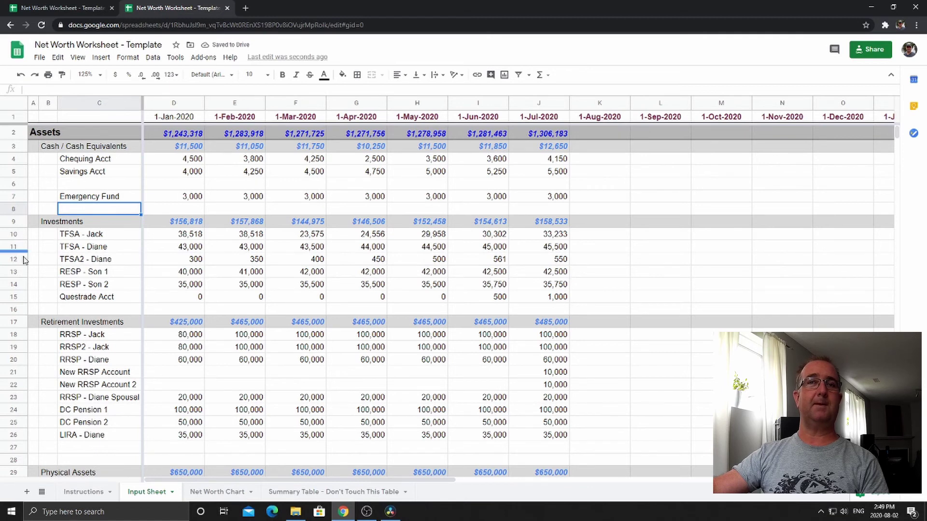
left_click_drag(14, 259, 66, 302)
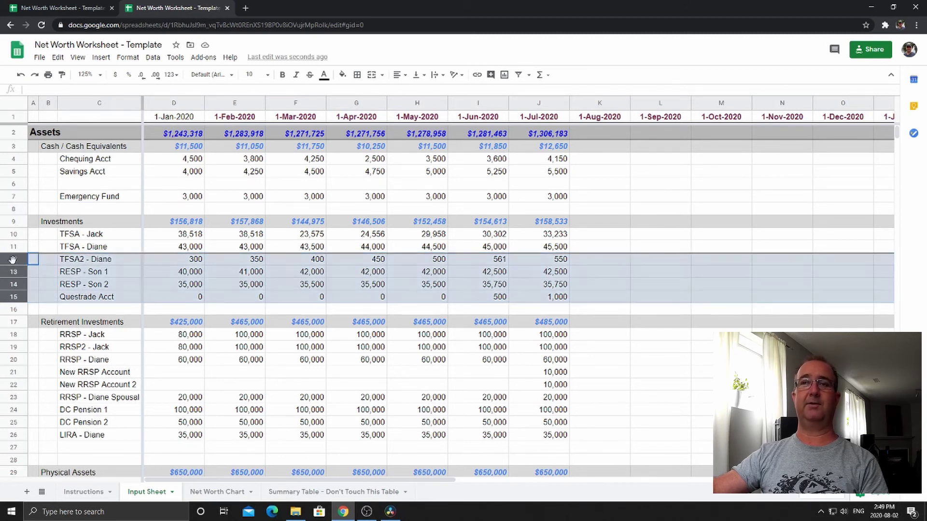
left_click(12, 186)
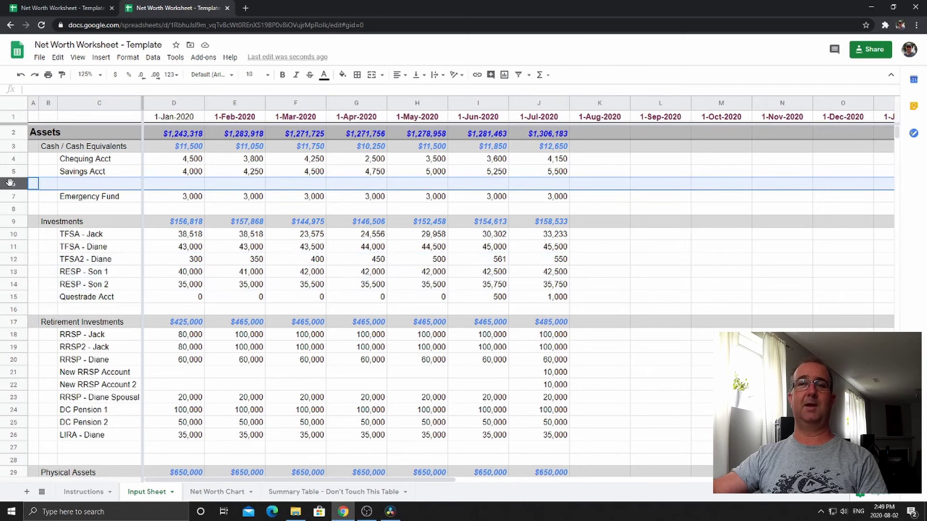
right_click(12, 186)
left_click(45, 295)
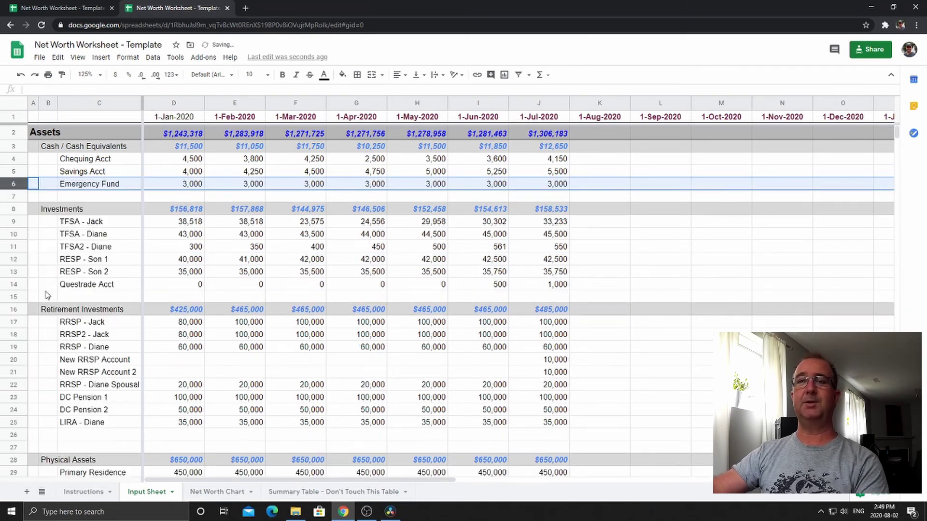
Step: Delete the New RRSP Account 2 and New RRSP Account rows
left_click(14, 372)
right_click(14, 372)
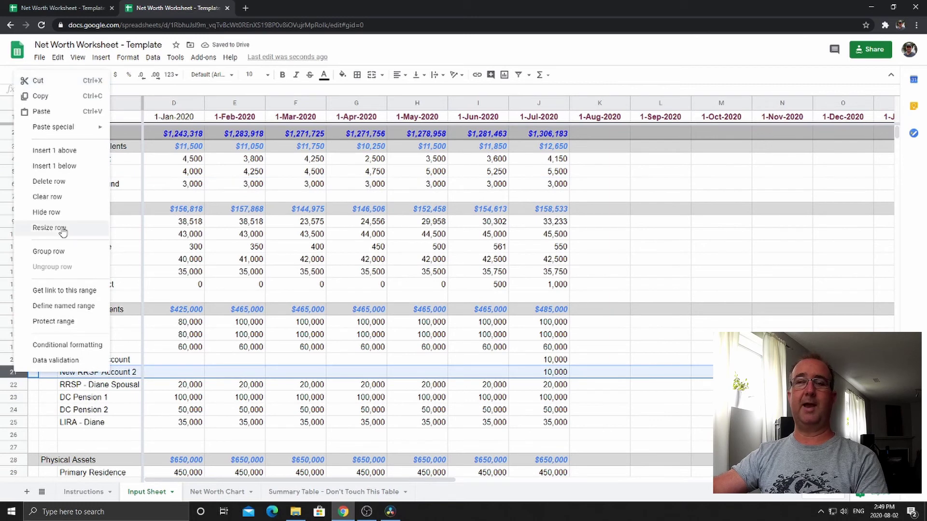
left_click(45, 181)
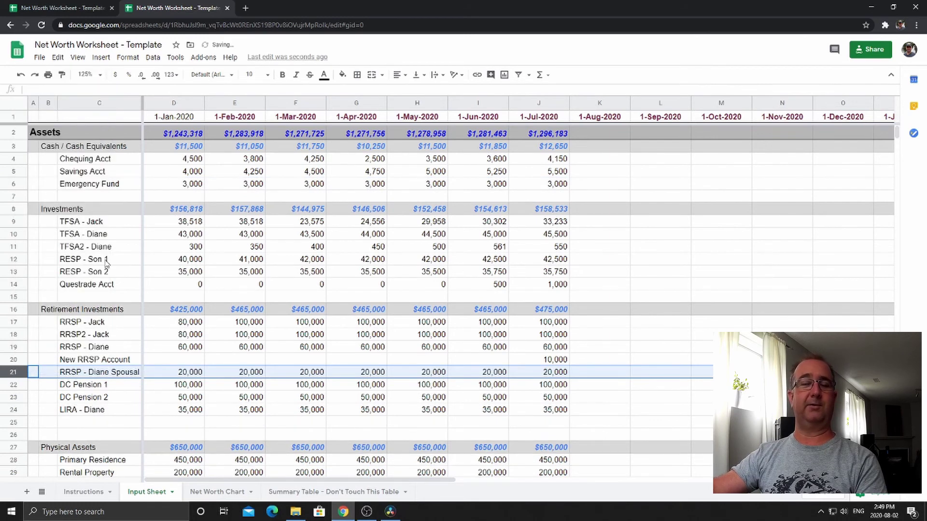
left_click(14, 360)
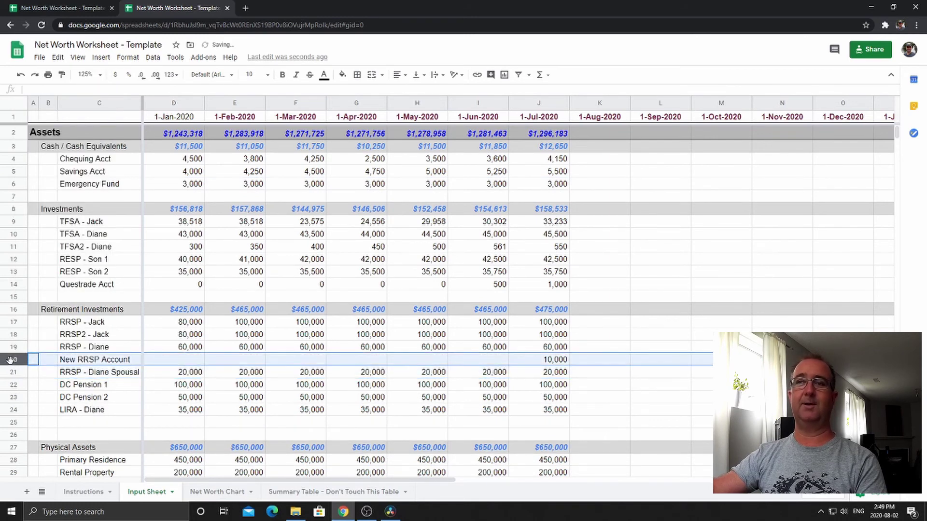
right_click(14, 359)
left_click(57, 171)
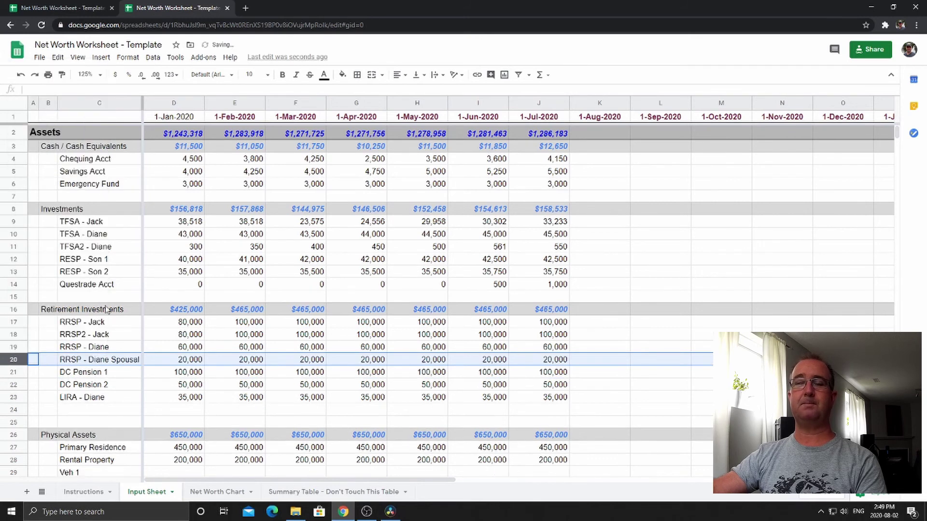
scroll(101, 399, "down", 2)
scroll(100, 399, "down", 2)
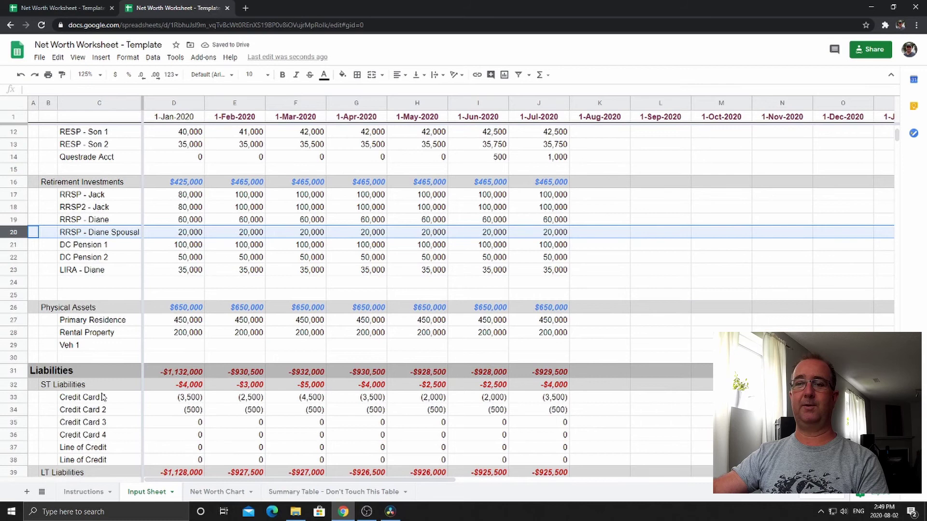
Step: Zoom the Input Sheet out to 75% and select row 1
left_click(100, 75)
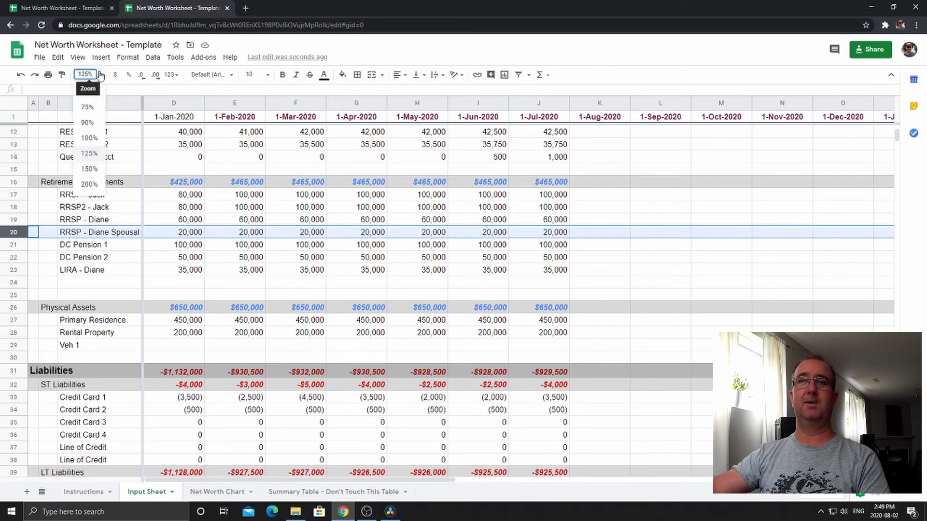
left_click(87, 107)
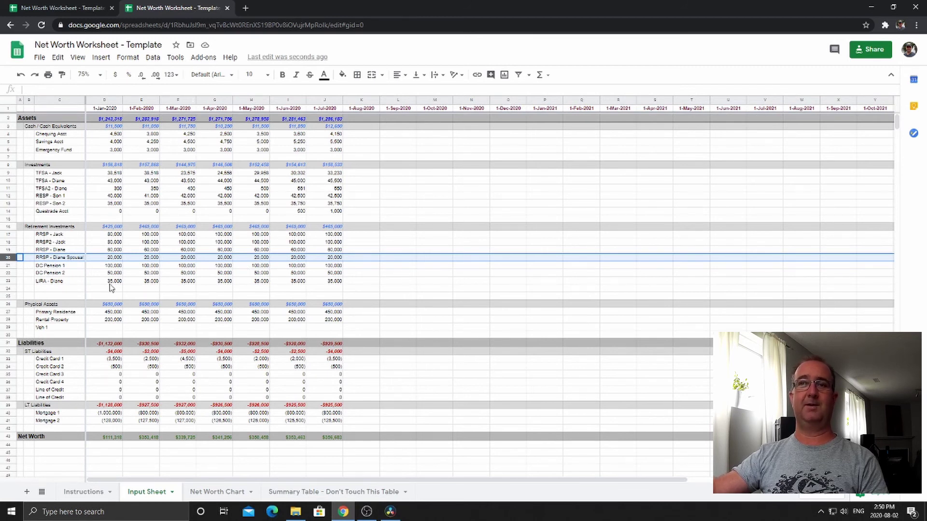
left_click(9, 109)
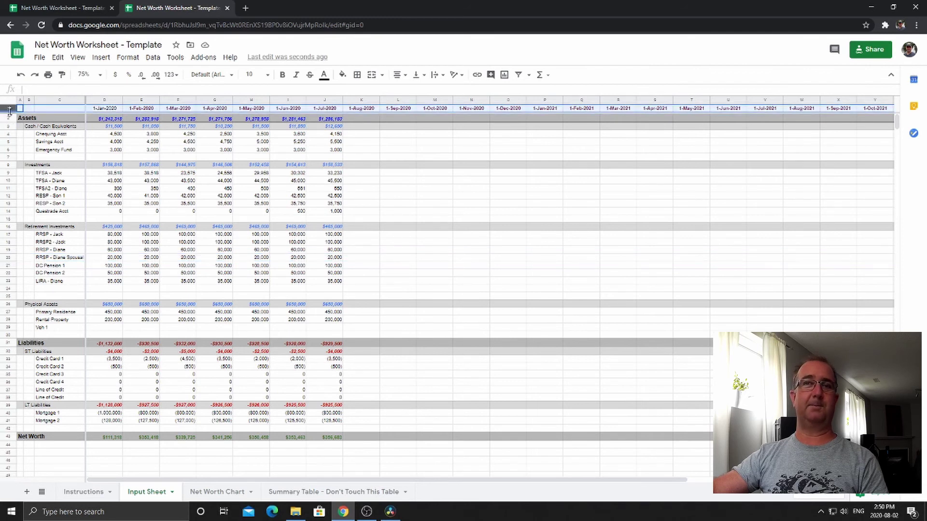
left_click(59, 135)
right_click(60, 136)
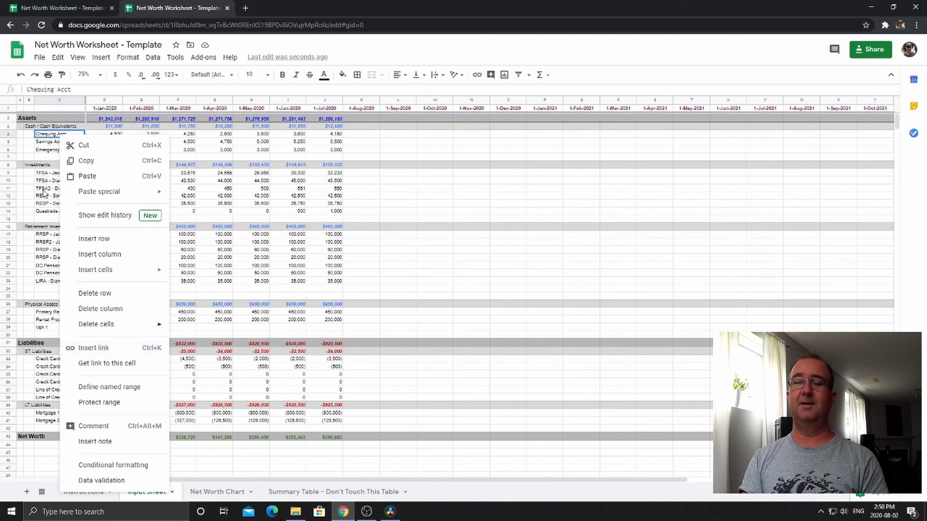
left_click(10, 100)
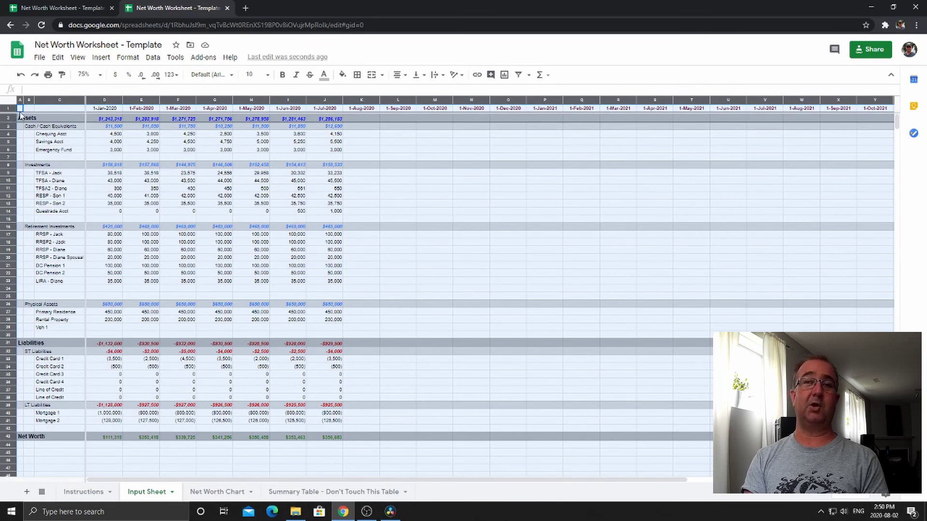
left_click(21, 110)
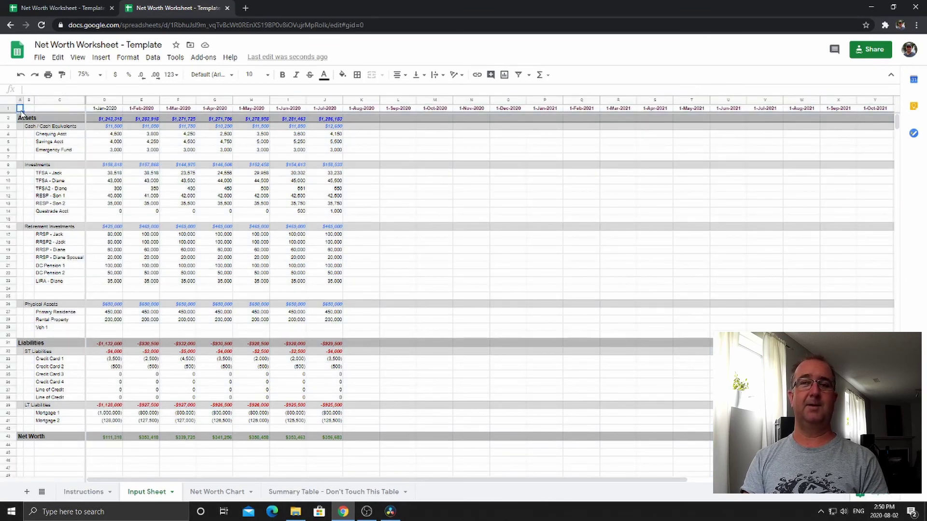